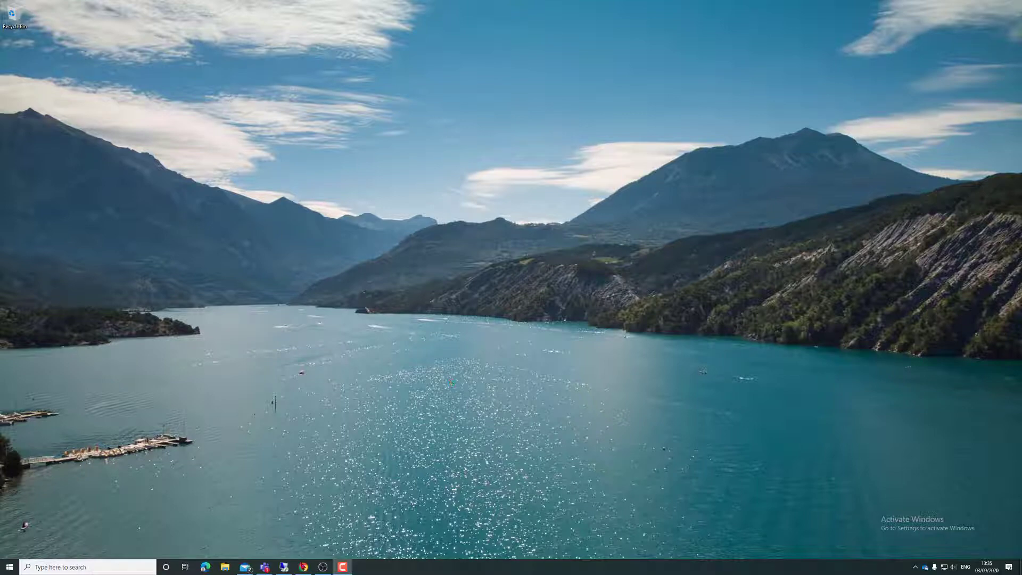
Step: Turn on Allow NDI streaming in the Teams Global meeting policy, then view the OBS 25.0.8 download page
left_click(303, 567)
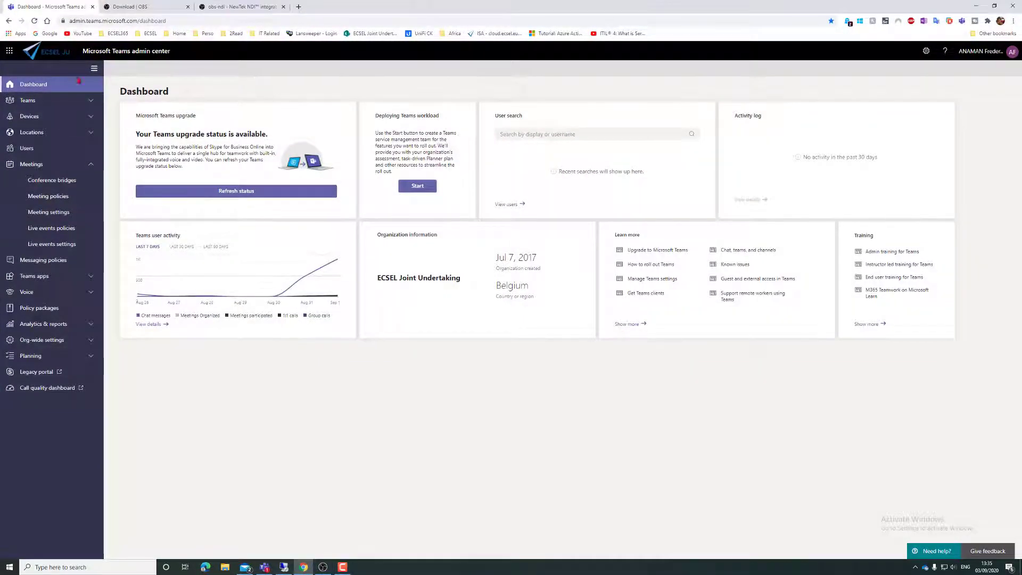
left_click(48, 196)
left_click(172, 384)
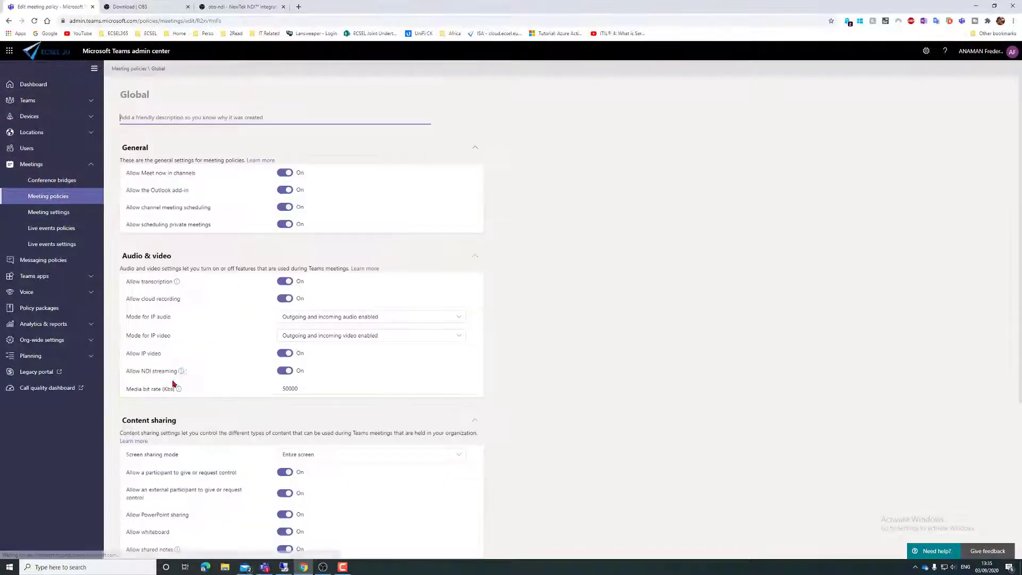
mouse_move(146, 376)
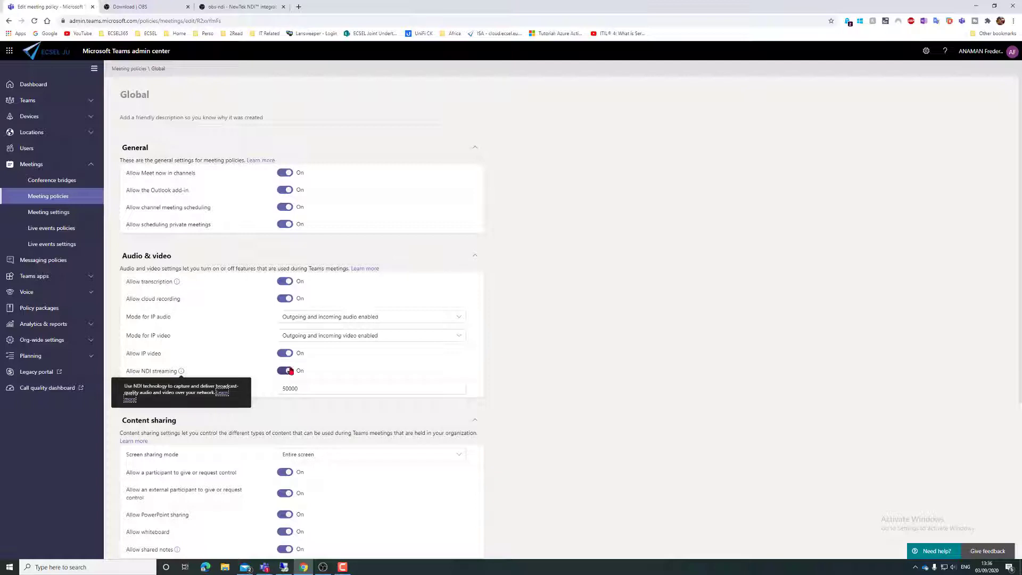
left_click(155, 8)
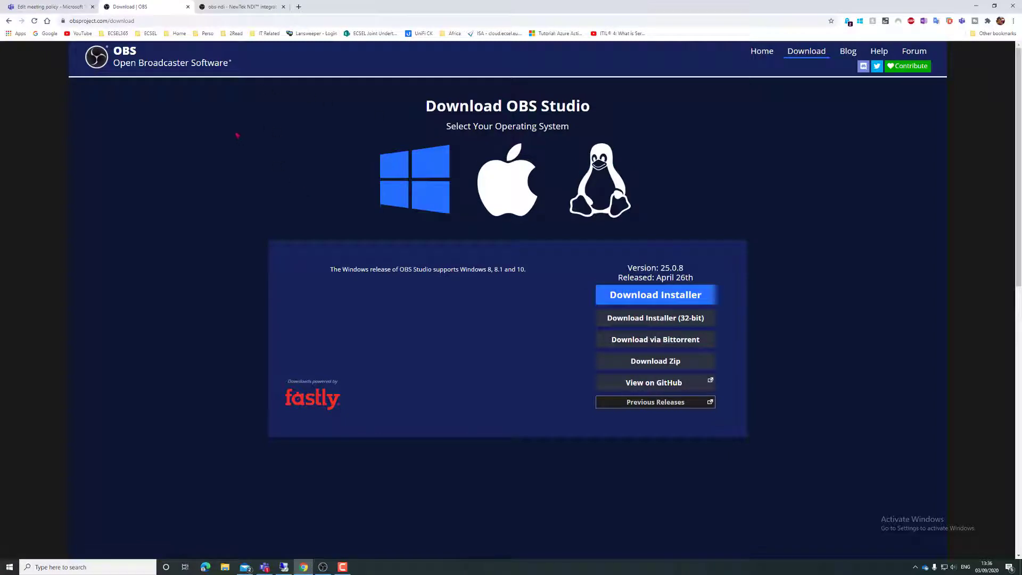
Step: View the obs-ndi 4.9.1 NewTek NDI integration plugin page on the OBS forum
left_click(225, 8)
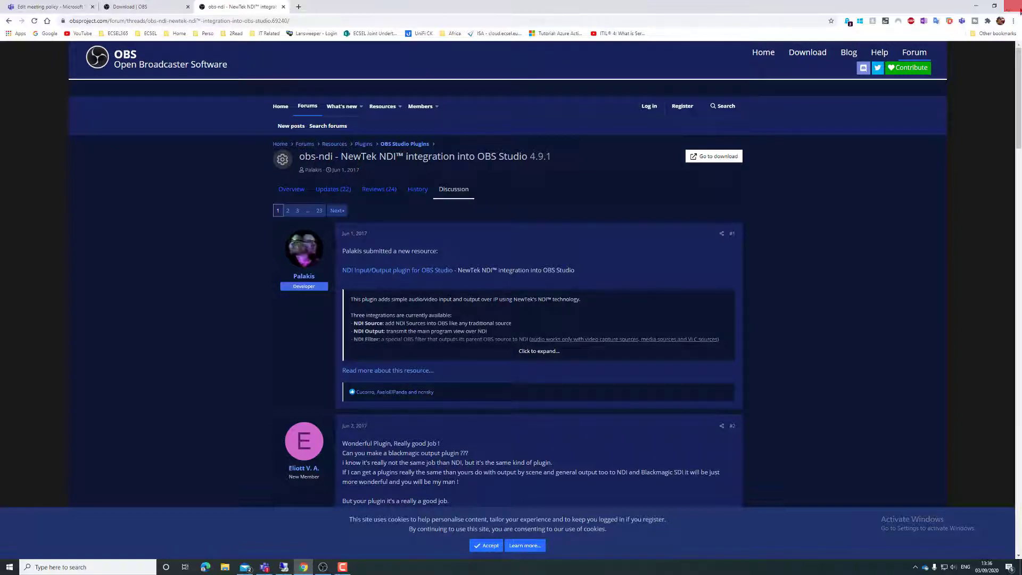
Step: Turn on Network Device Interface (NDI) in Teams Permissions settings and move the Teams window higher
left_click(976, 5)
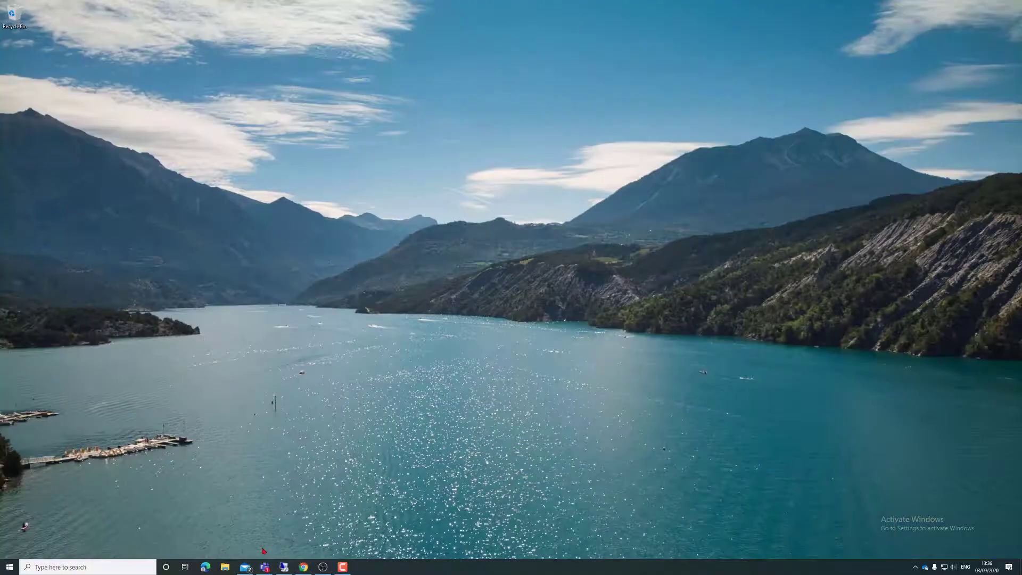
left_click(265, 567)
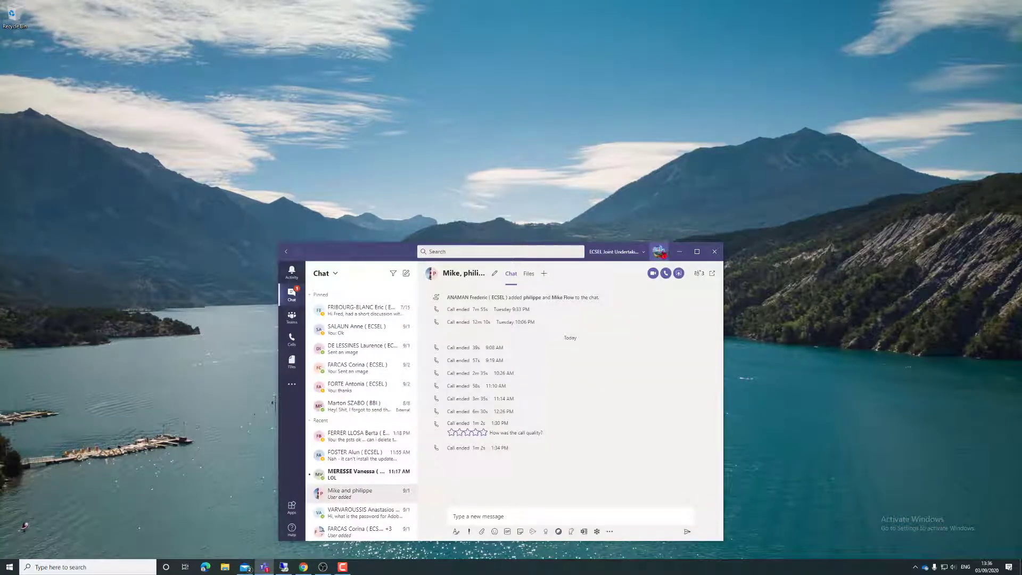
left_click(659, 253)
left_click(635, 336)
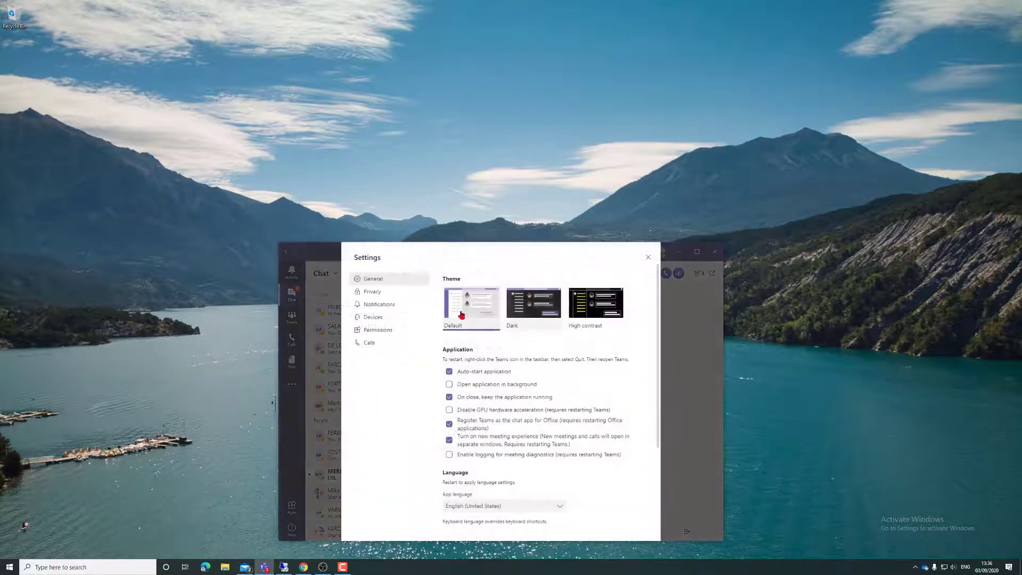
left_click(373, 329)
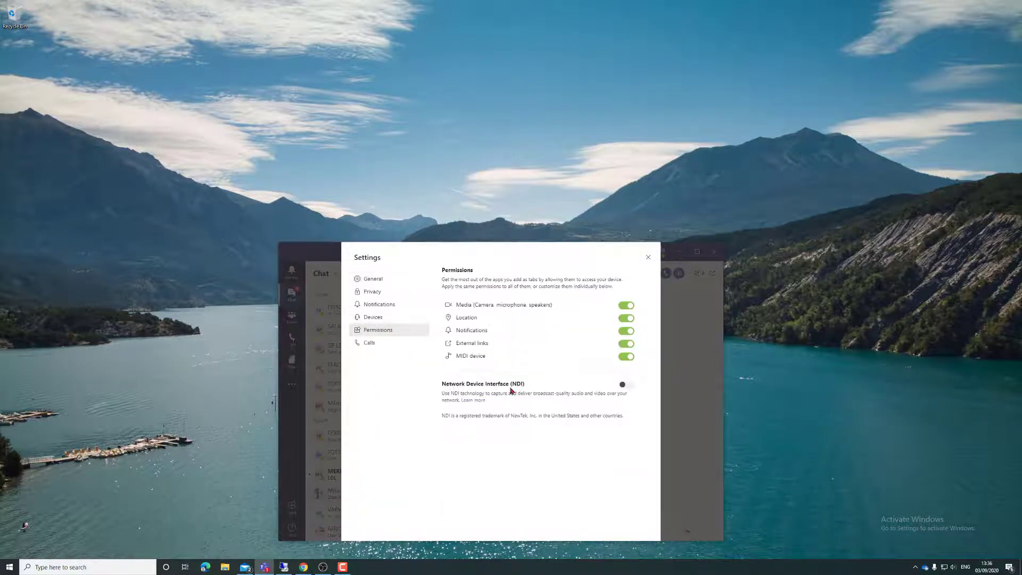
left_click(626, 384)
left_click(648, 257)
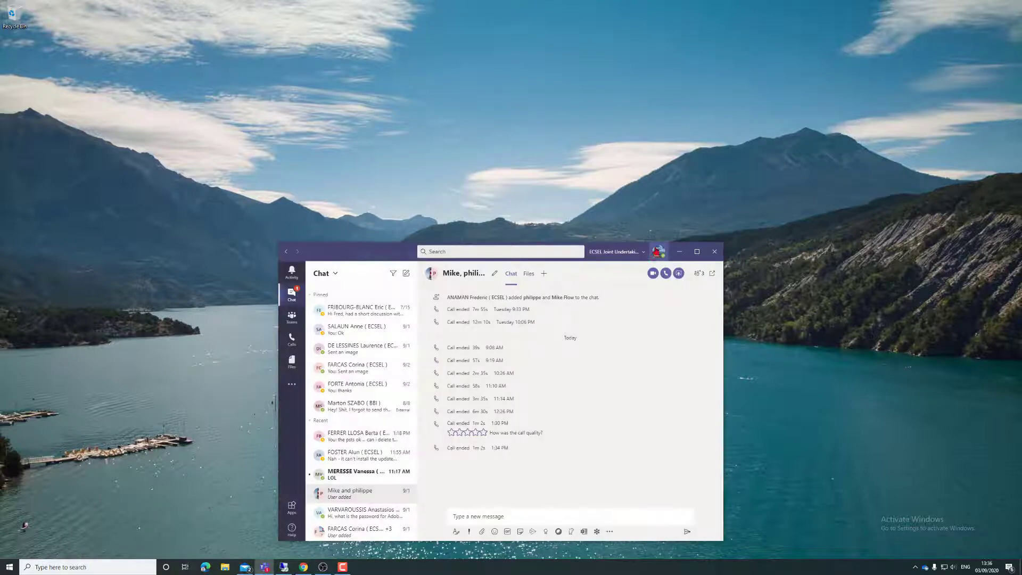
left_click_drag(365, 254, 367, 102)
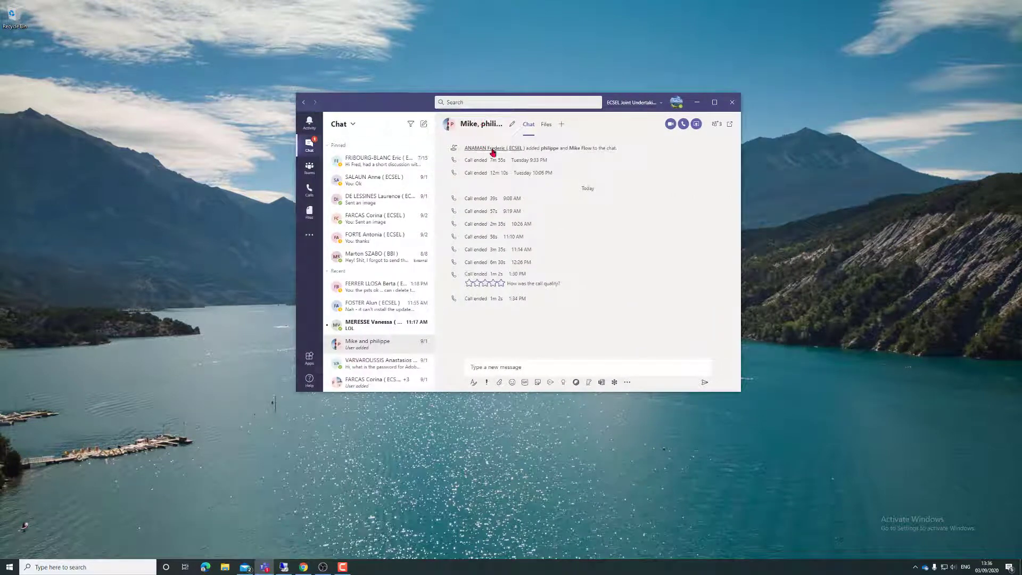
mouse_move(496, 126)
Step: Start a video call with the group chat and mute the microphone
left_click(672, 125)
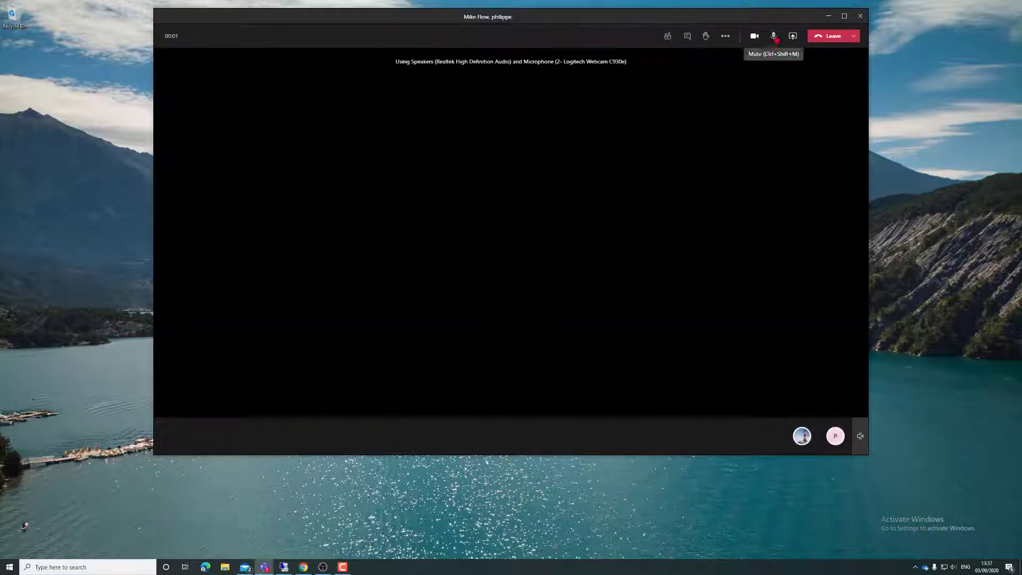
left_click(774, 35)
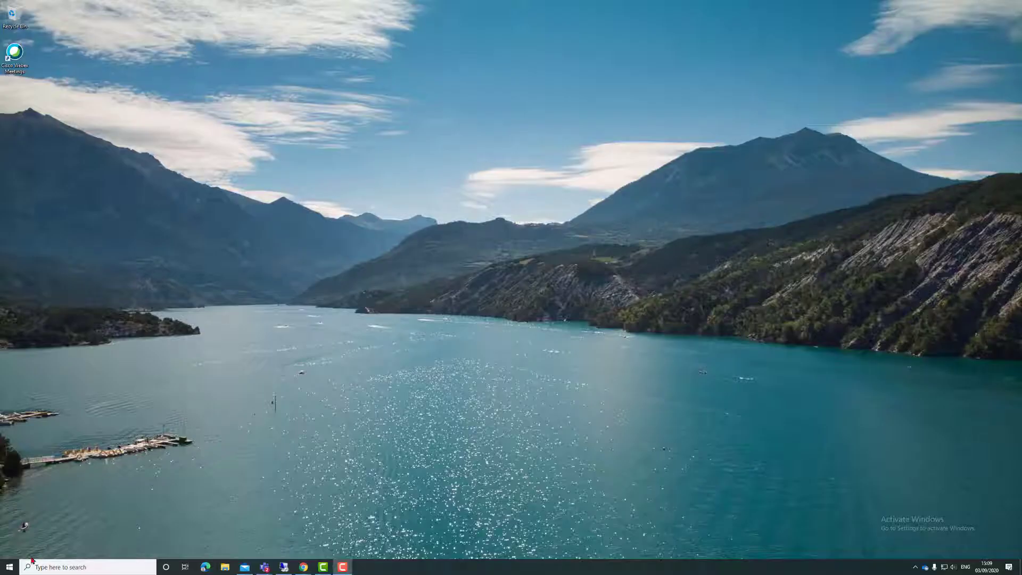
Step: Launch OBS Studio and create an image source named 'background wallpaper 1'
left_click(9, 566)
left_click(234, 471)
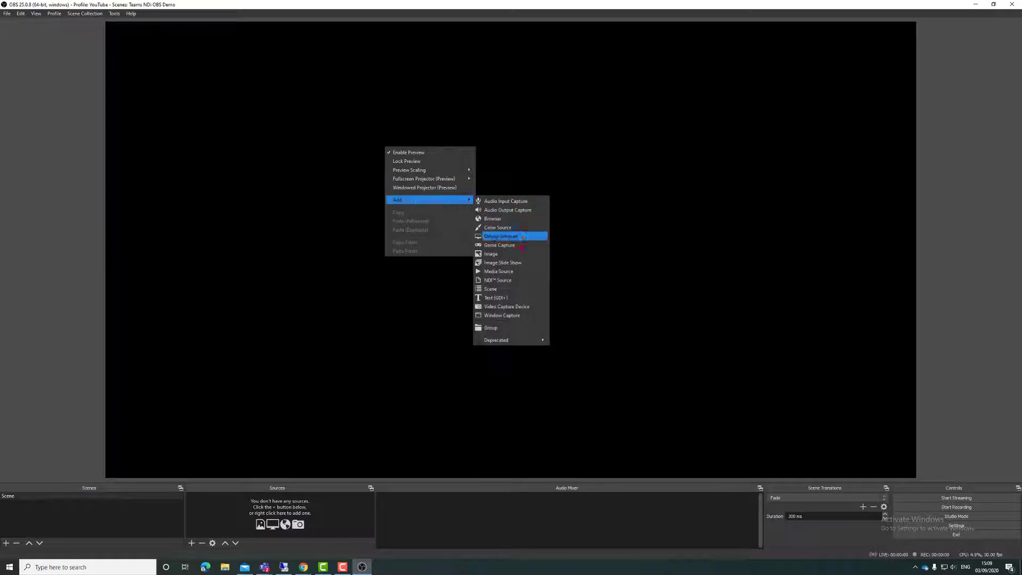
left_click(520, 254)
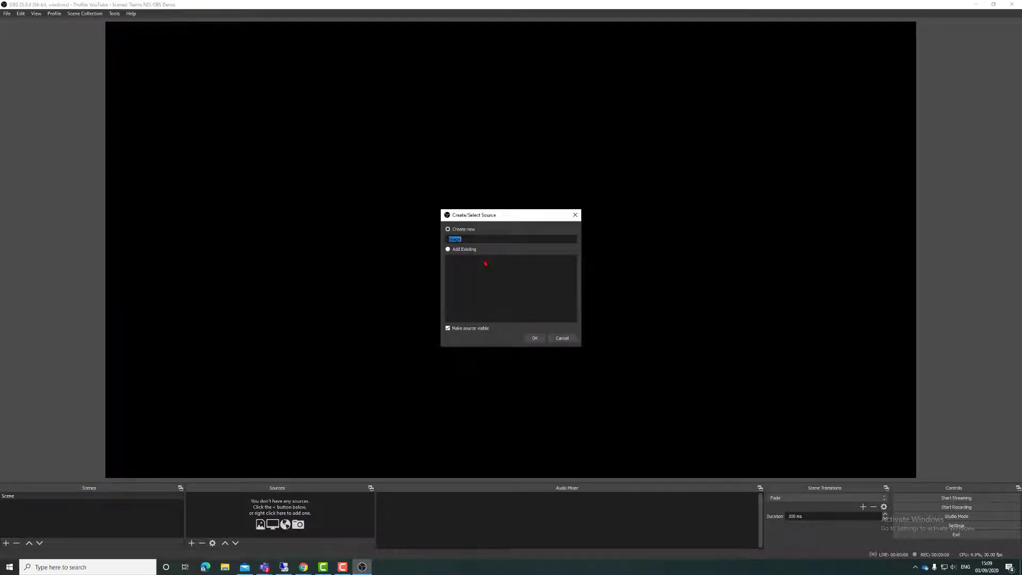
type("background wallpaper 1")
left_click(535, 338)
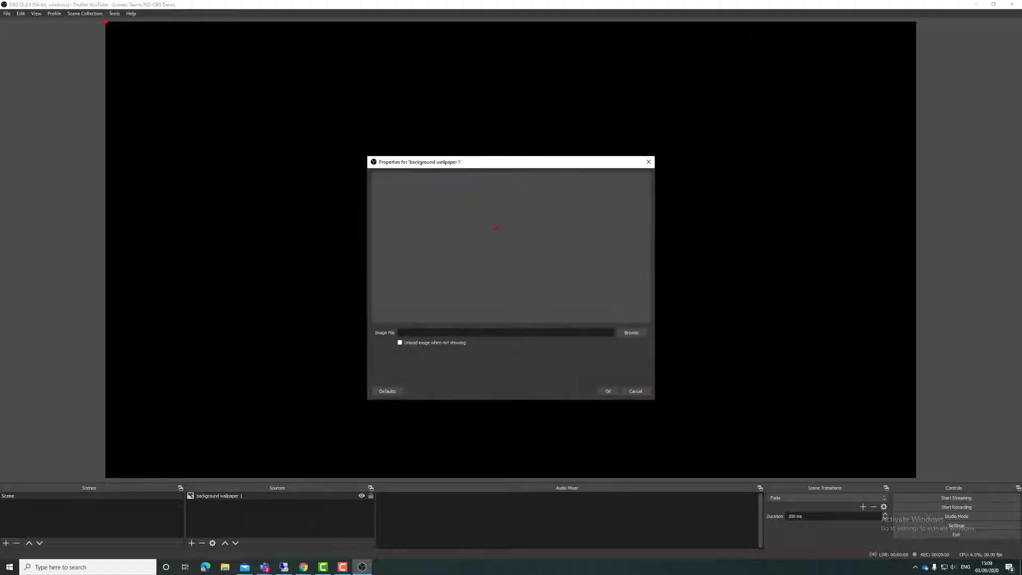
Step: Use the city highway stock photo from Loop videos and stretch it to fill the canvas
left_click(632, 332)
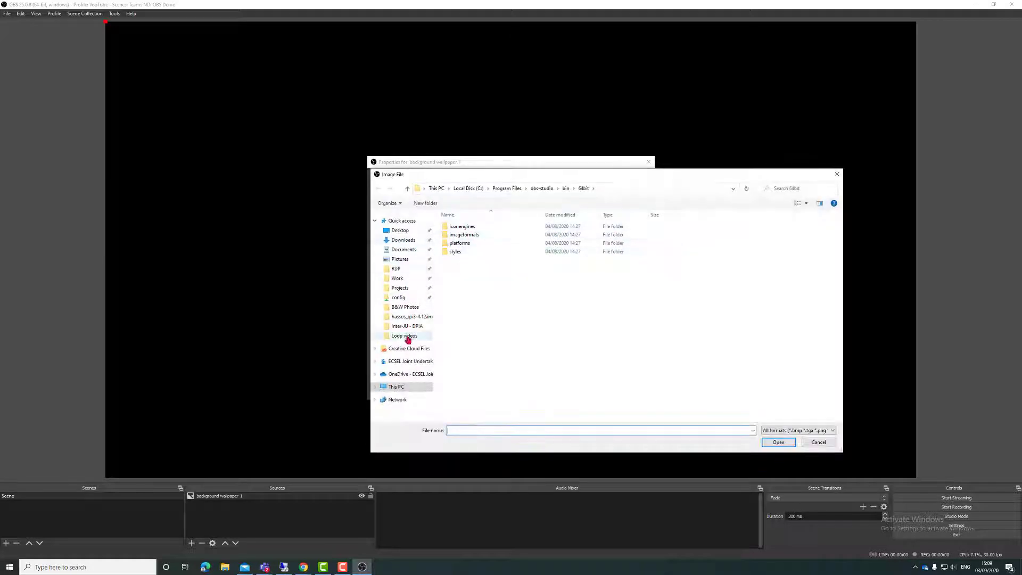
left_click(404, 335)
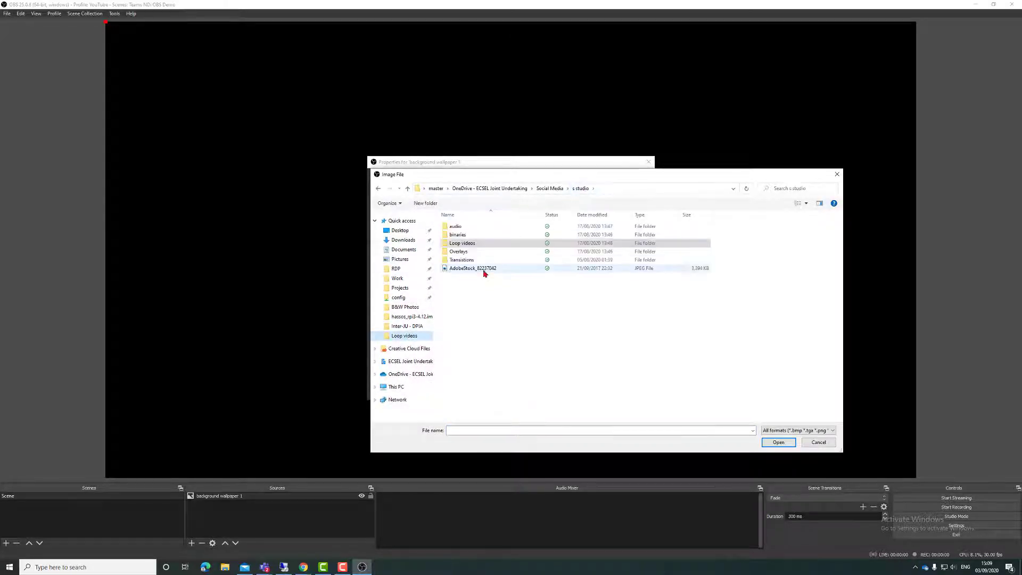
double_click(484, 270)
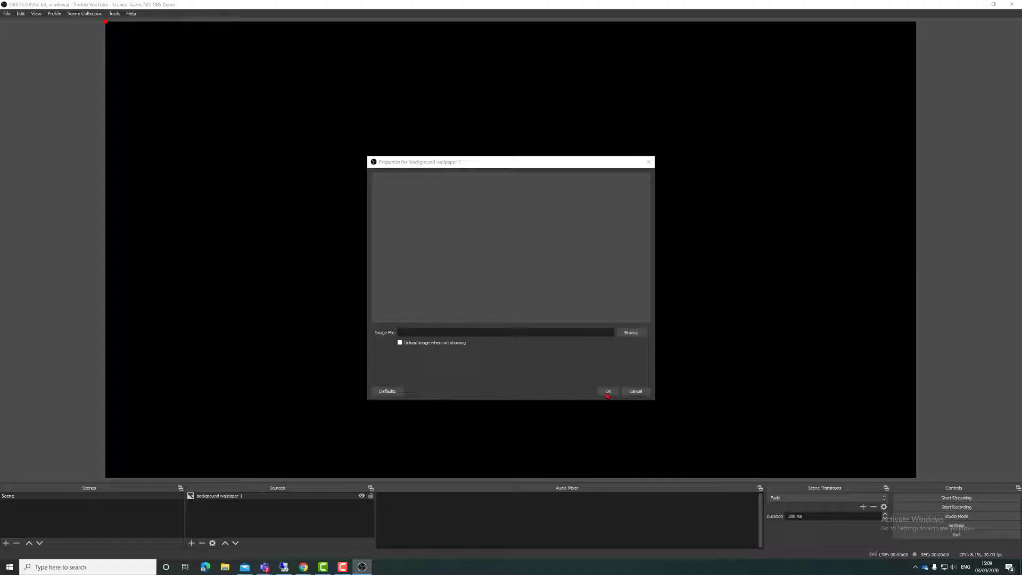
left_click(608, 392)
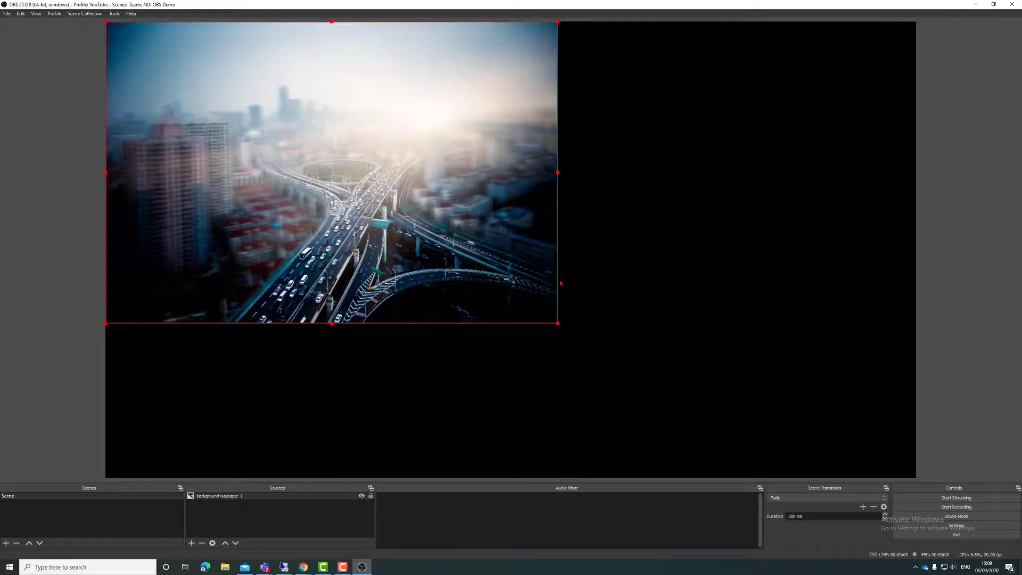
left_click_drag(558, 323, 917, 505)
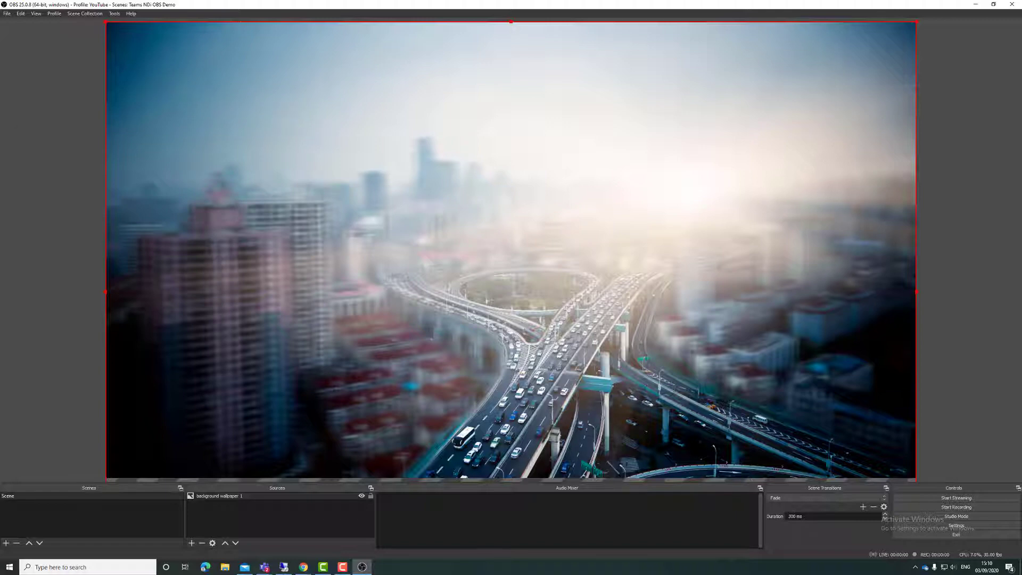
key("alt+Tab")
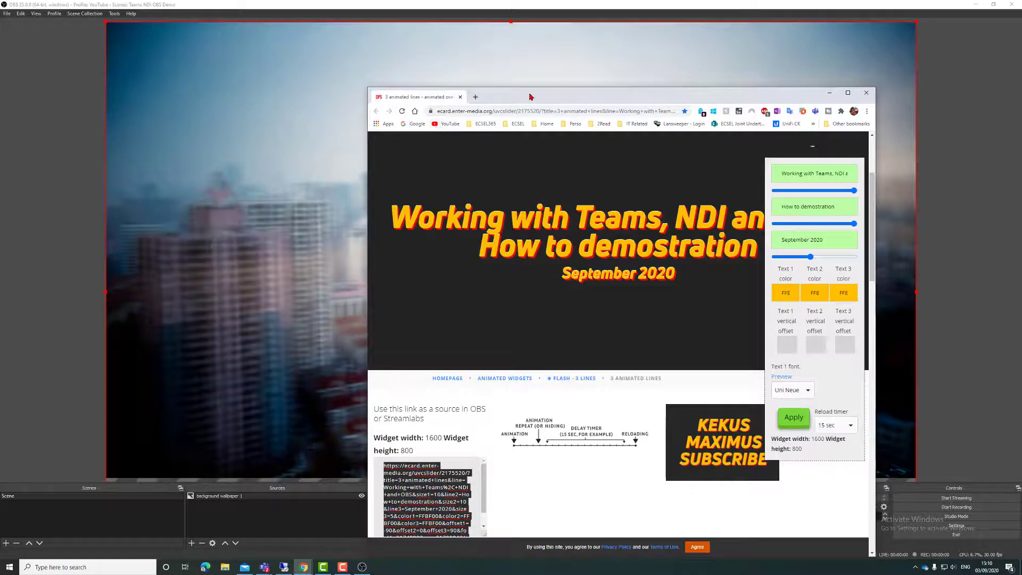
Step: Apply the three-line 'Working with Teams, NDI and OBS' title settings and copy the widget link
double_click(531, 96)
scroll(432, 243, "up", 2)
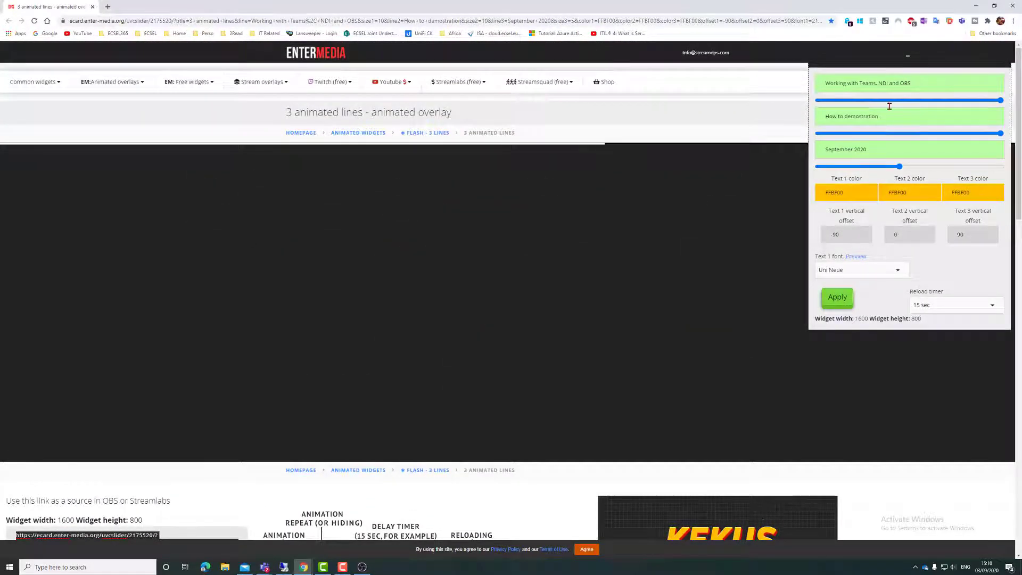
left_click(837, 298)
right_click(118, 426)
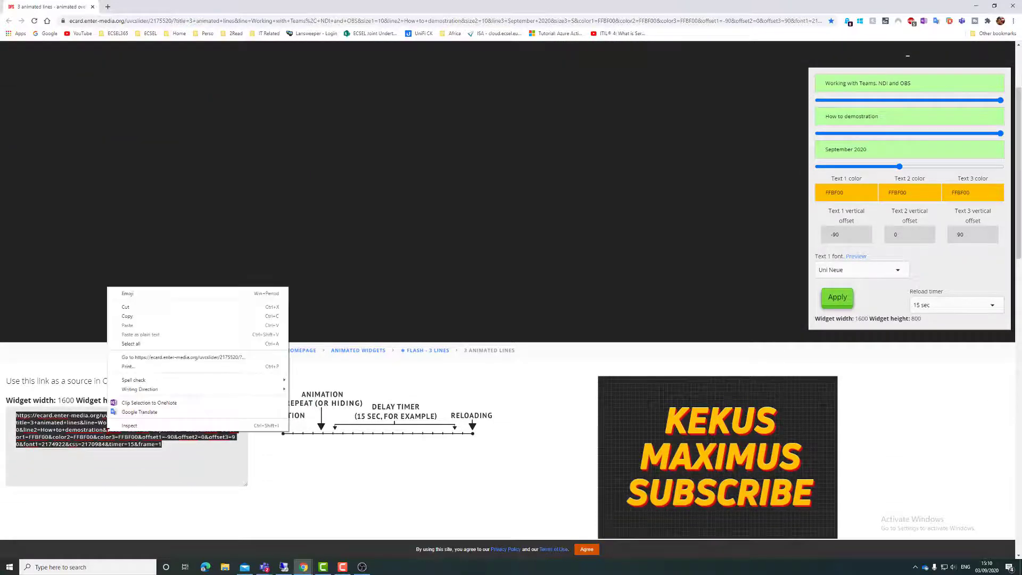
left_click(130, 318)
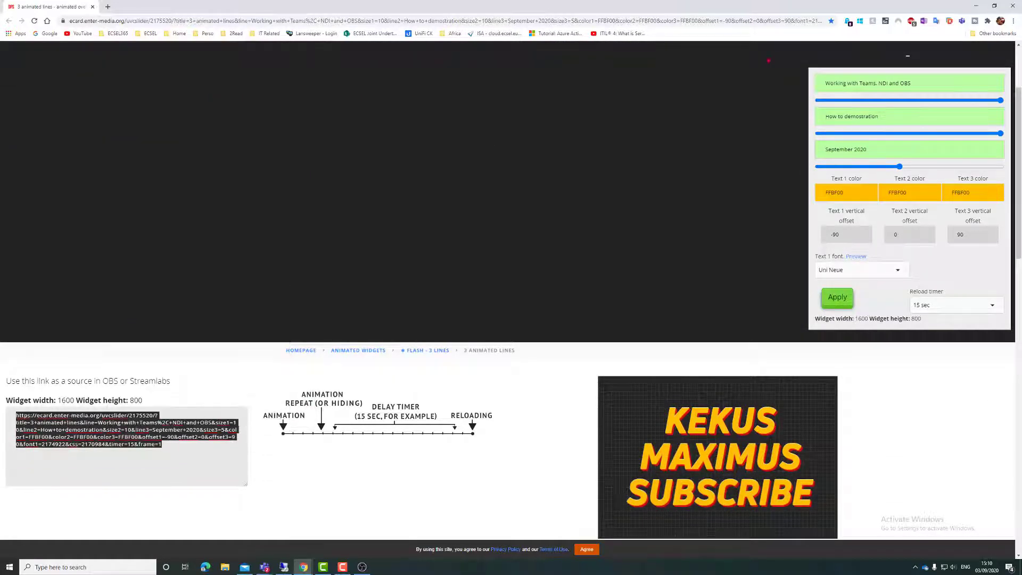
left_click(977, 7)
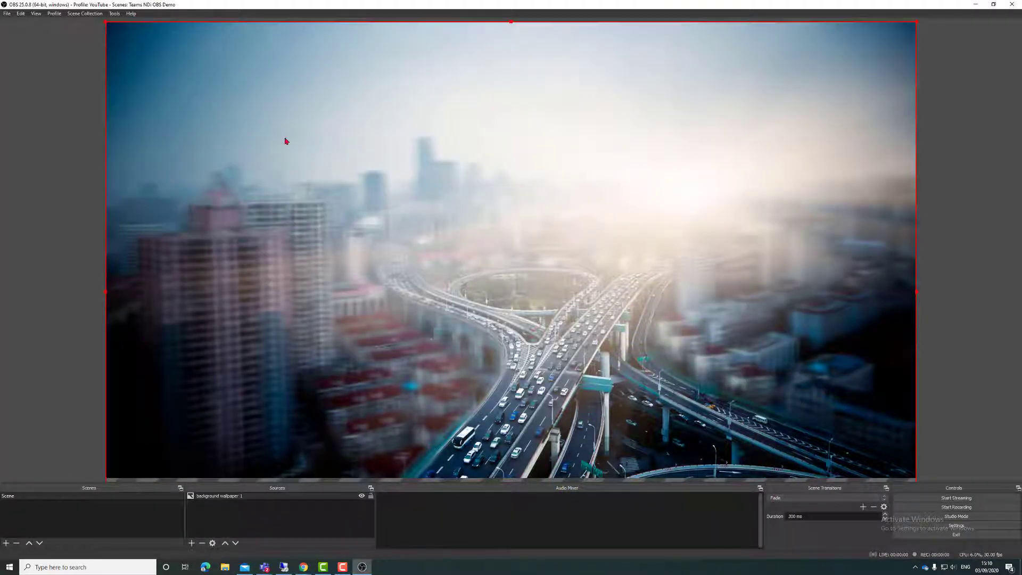
Step: Add a browser source 'logo' using the copied widget URL and shrink it at the upper-left
right_click(285, 141)
mouse_move(320, 191)
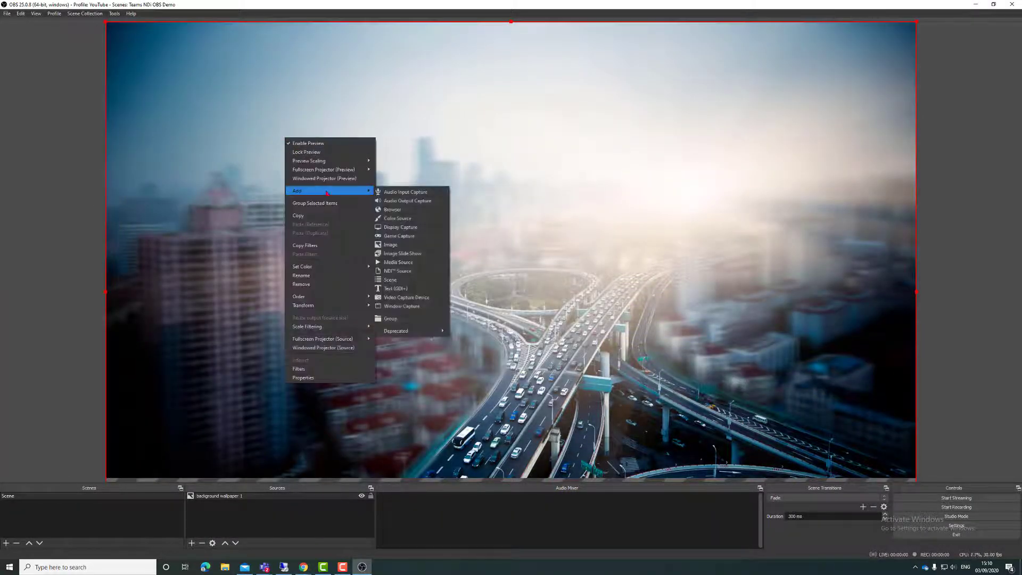
left_click(415, 211)
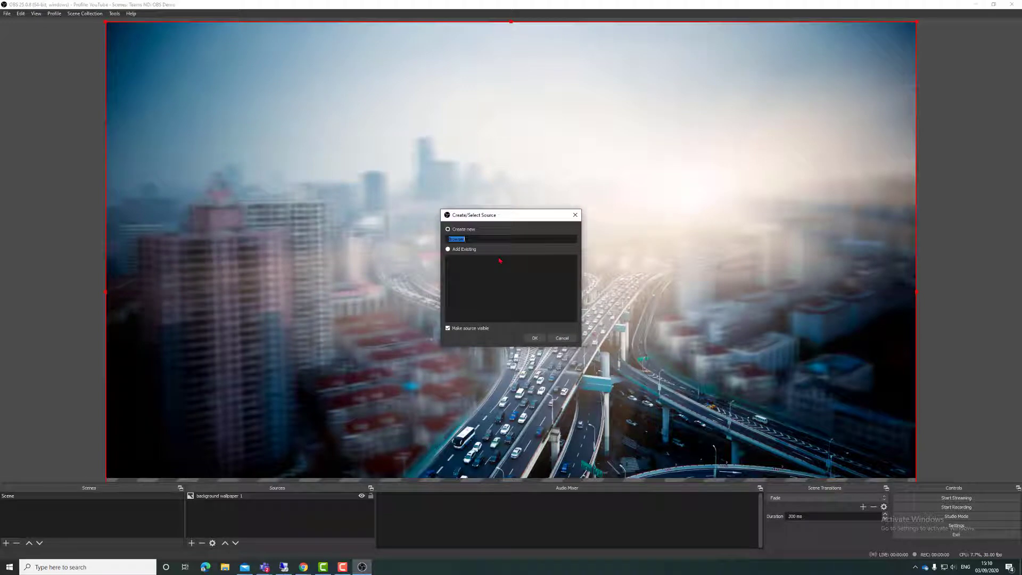
key("BackSpace")
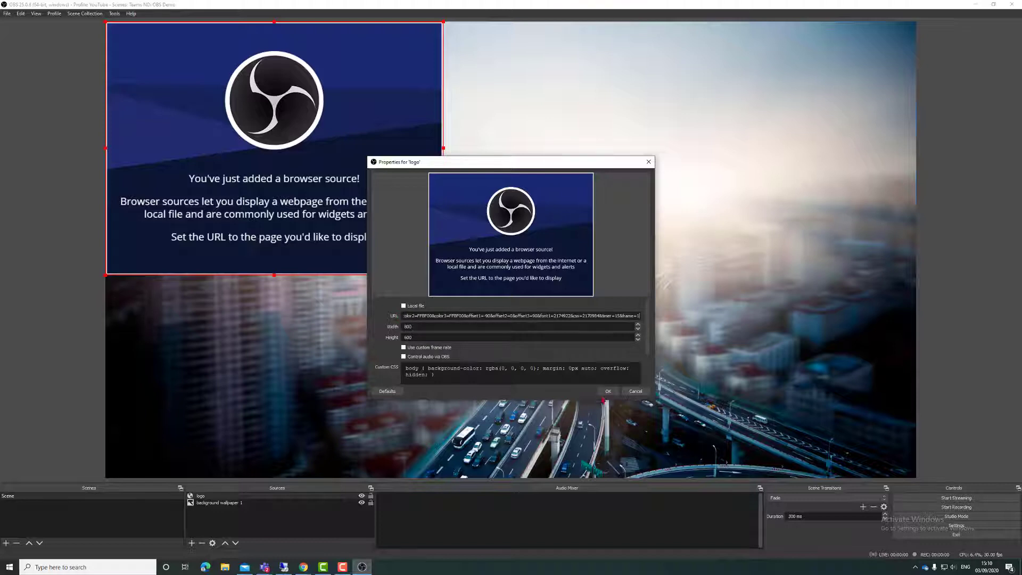
left_click(607, 392)
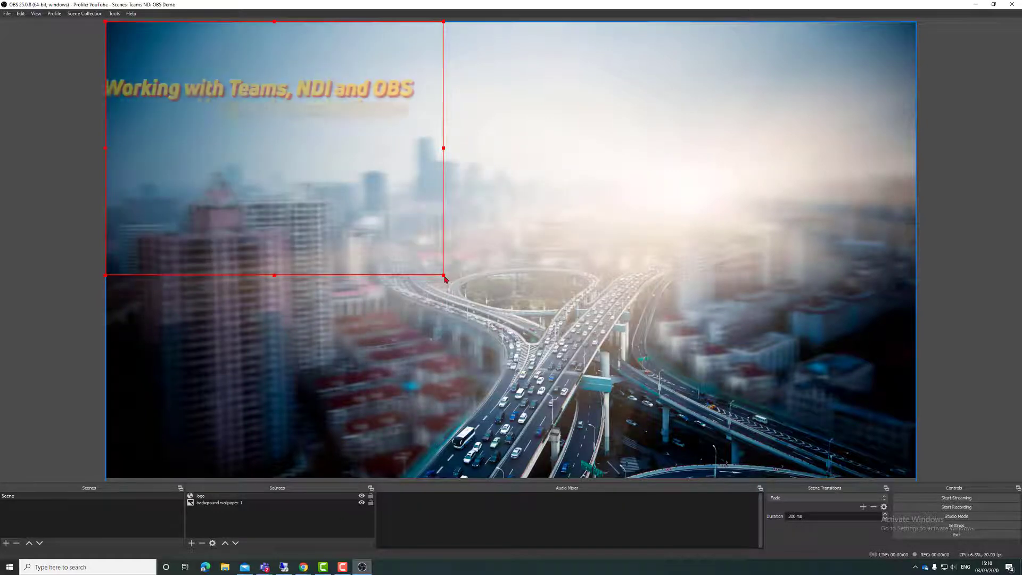
left_click_drag(446, 280, 280, 139)
left_click(337, 160)
Step: Add an NDI source named after the participant, using their MS Teams feed
right_click(436, 247)
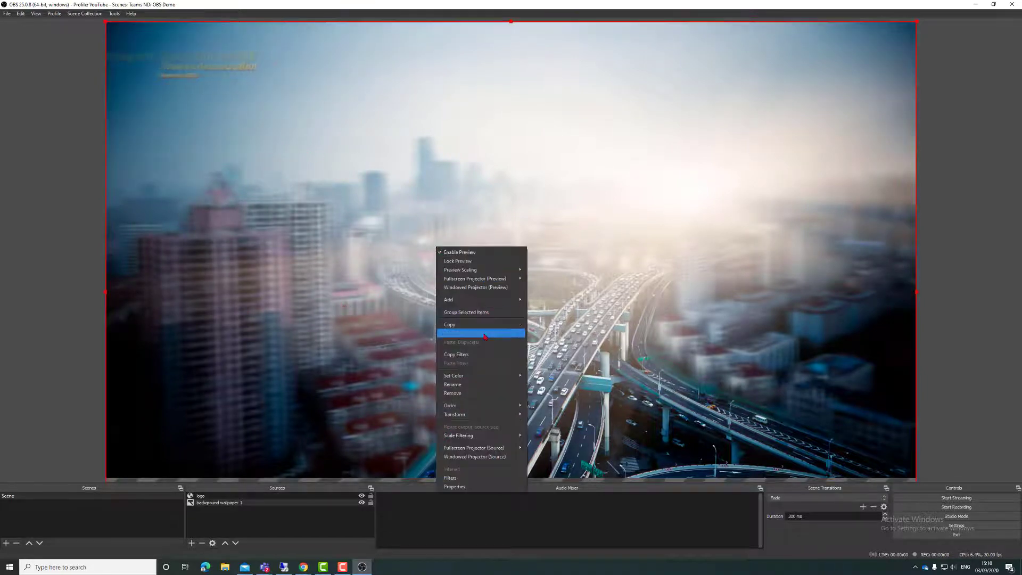
mouse_move(496, 301)
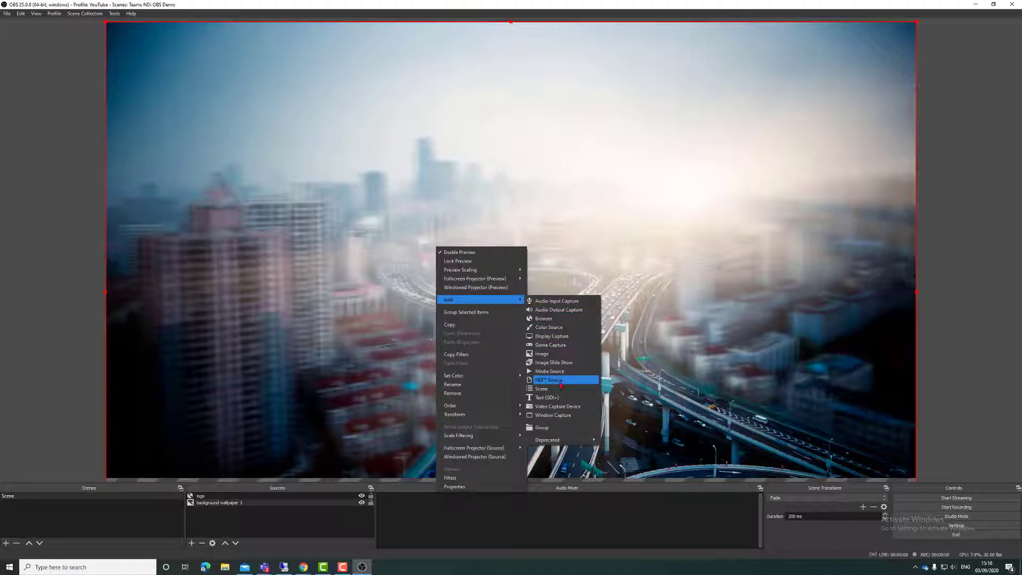
left_click(561, 381)
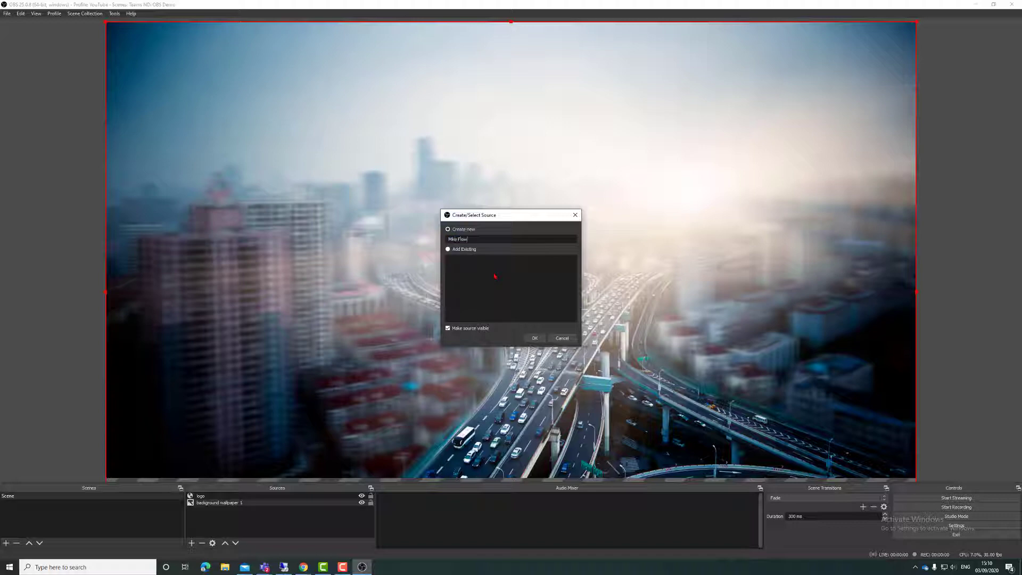
left_click(535, 338)
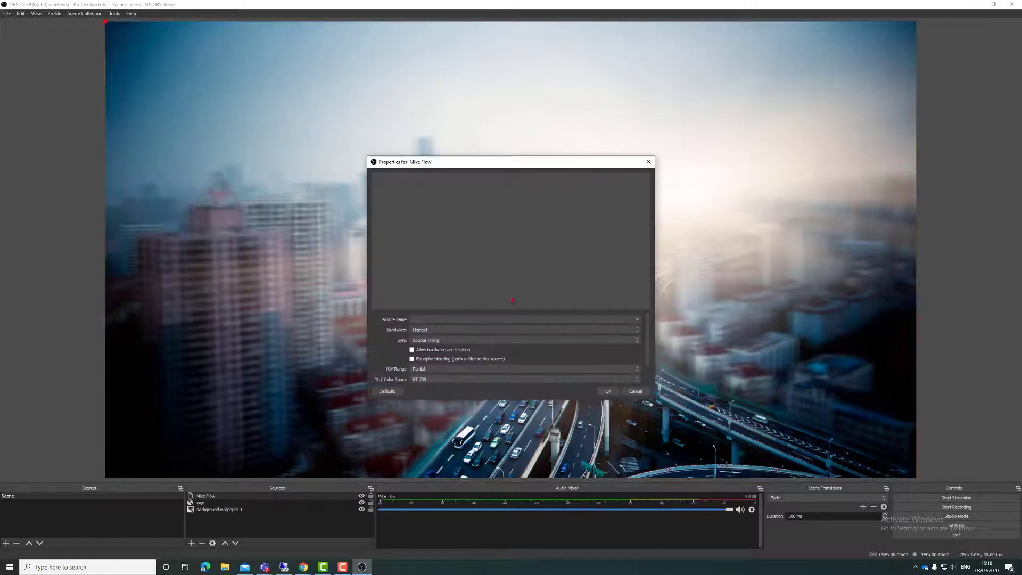
left_click(636, 320)
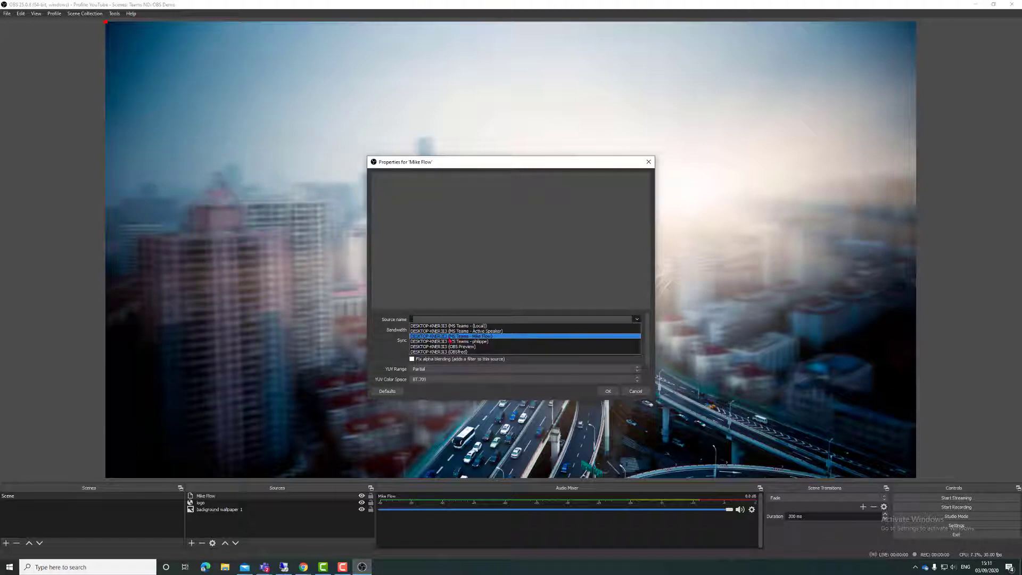
left_click(449, 337)
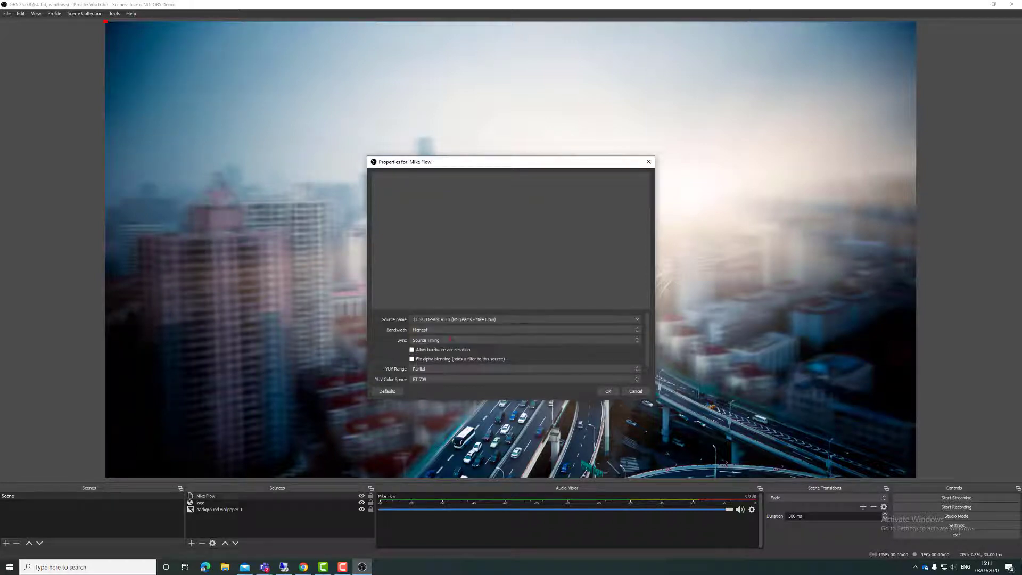
left_click(608, 392)
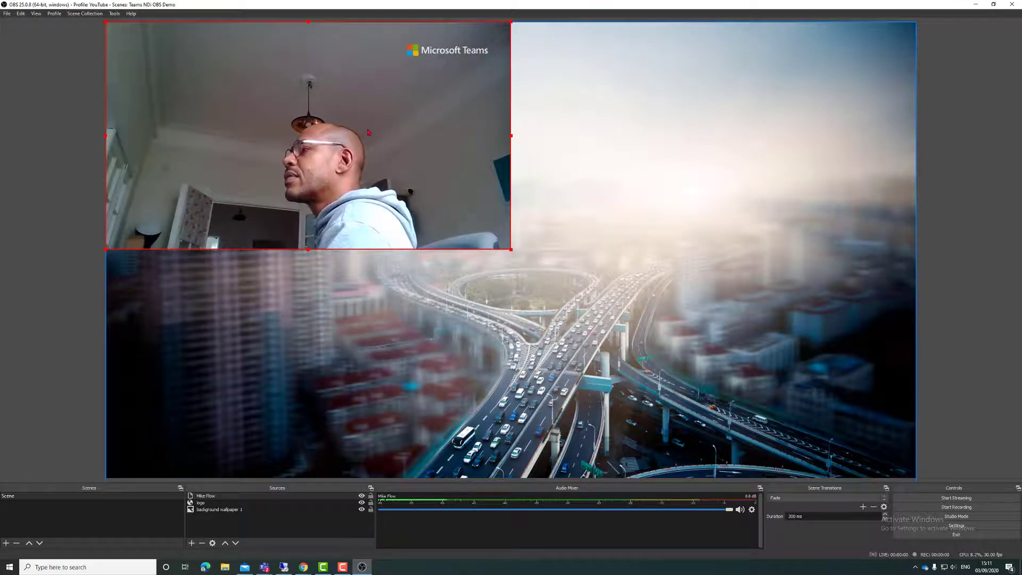
Step: Move, shrink and left-crop the participant's feed into the upper-right of the canvas
left_click_drag(363, 128, 744, 148)
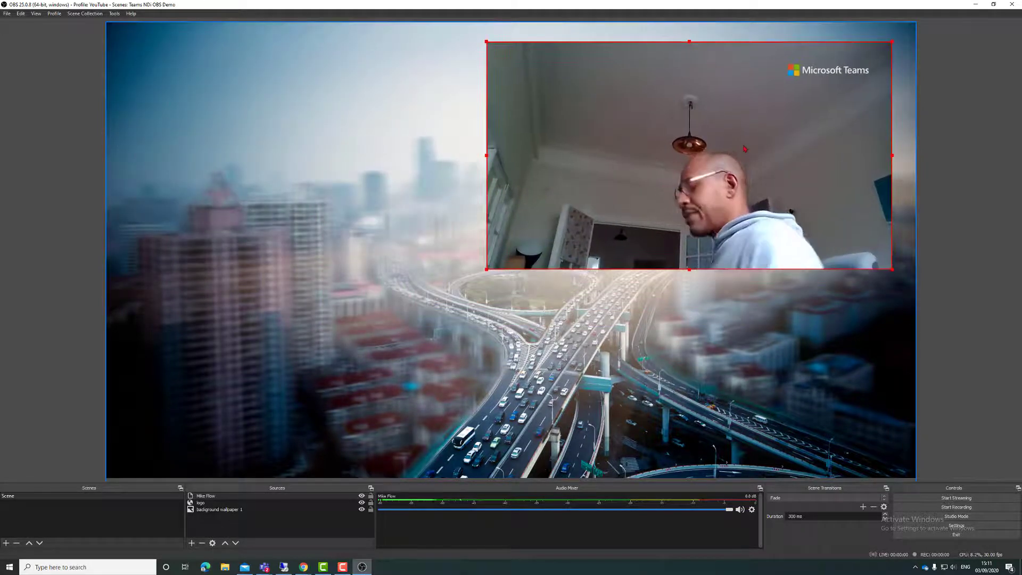
left_click_drag(486, 42, 741, 139)
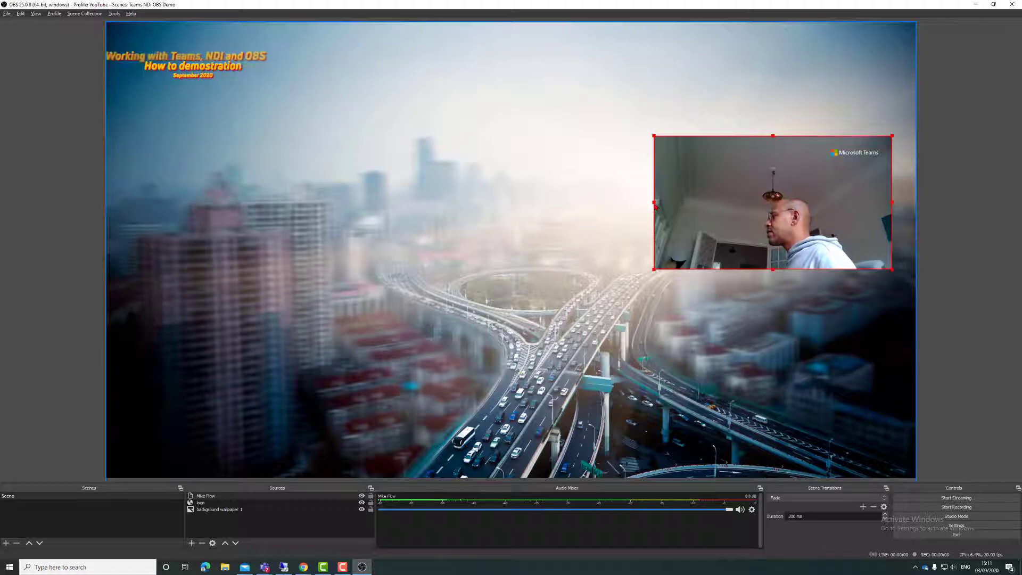
left_click_drag(656, 207, 745, 212)
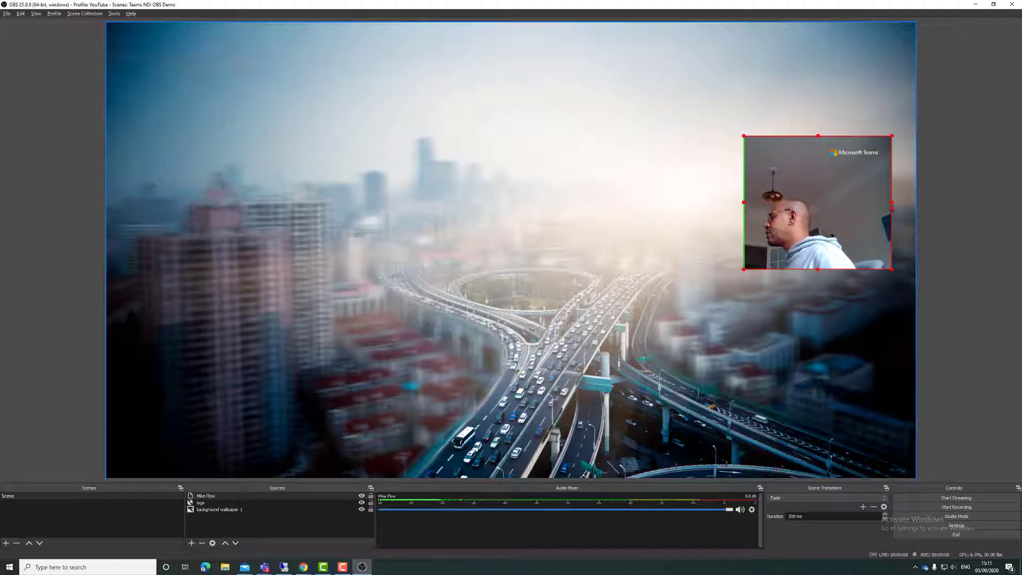
left_click_drag(812, 165, 813, 101)
Step: Move the first feed into the top-right corner and create a second NDI source named after another participant
left_click(814, 182)
left_click(485, 164)
right_click(449, 175)
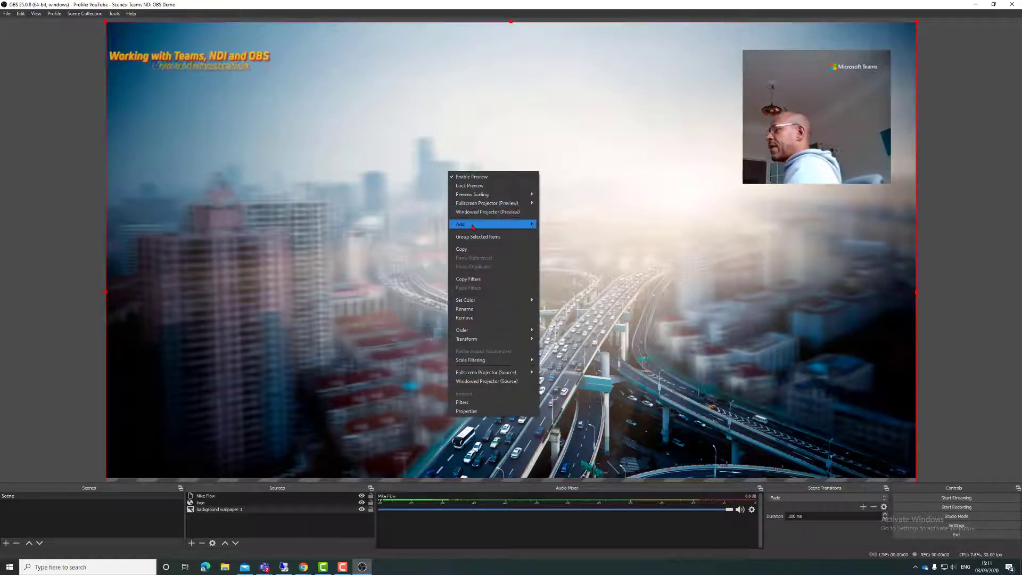
mouse_move(495, 224)
left_click(565, 305)
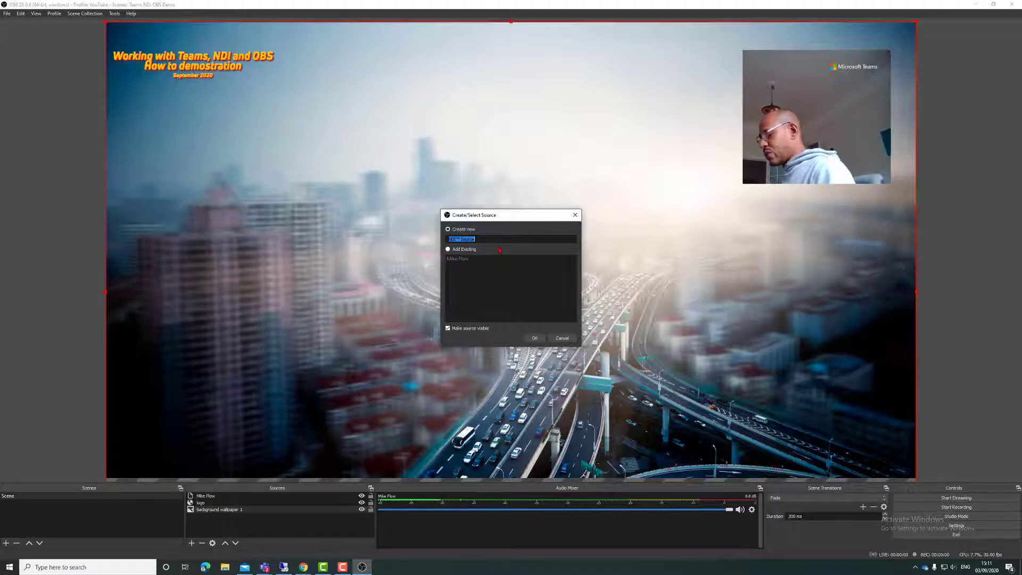
type("philippe")
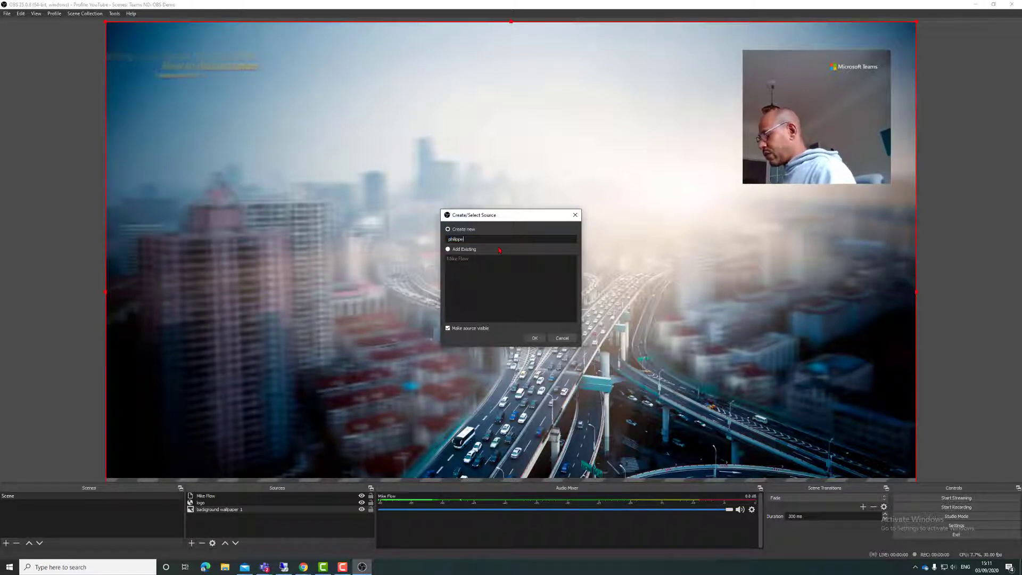
left_click(539, 338)
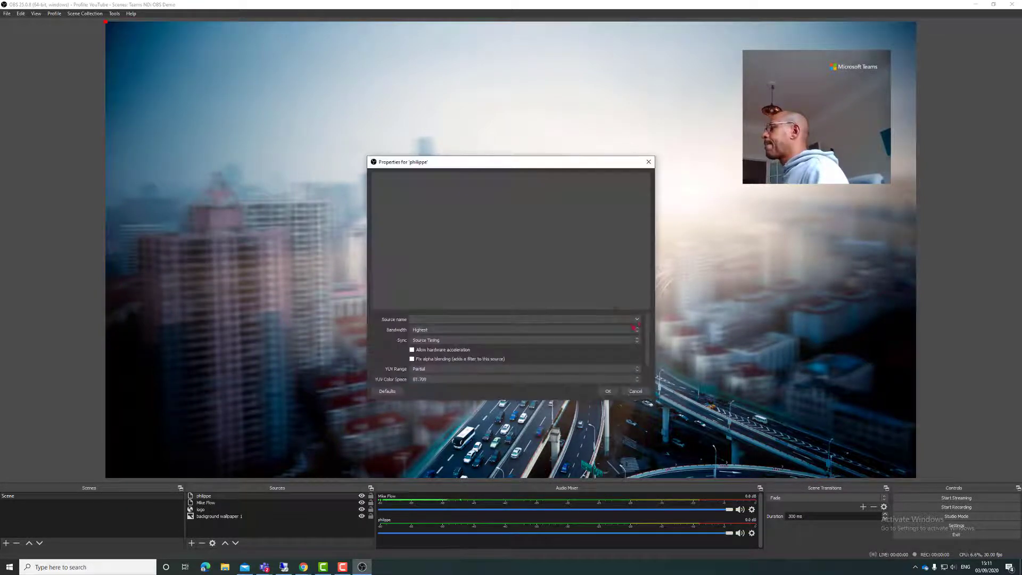
Step: Set the second source to that participant's MS Teams feed and place it large in the lower right
left_click(493, 320)
left_click(493, 342)
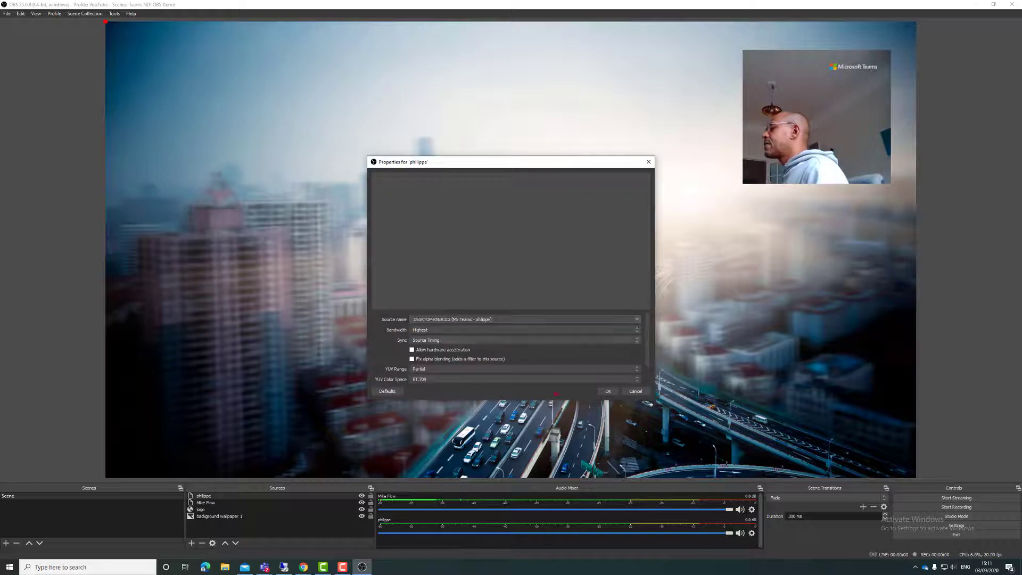
left_click(608, 392)
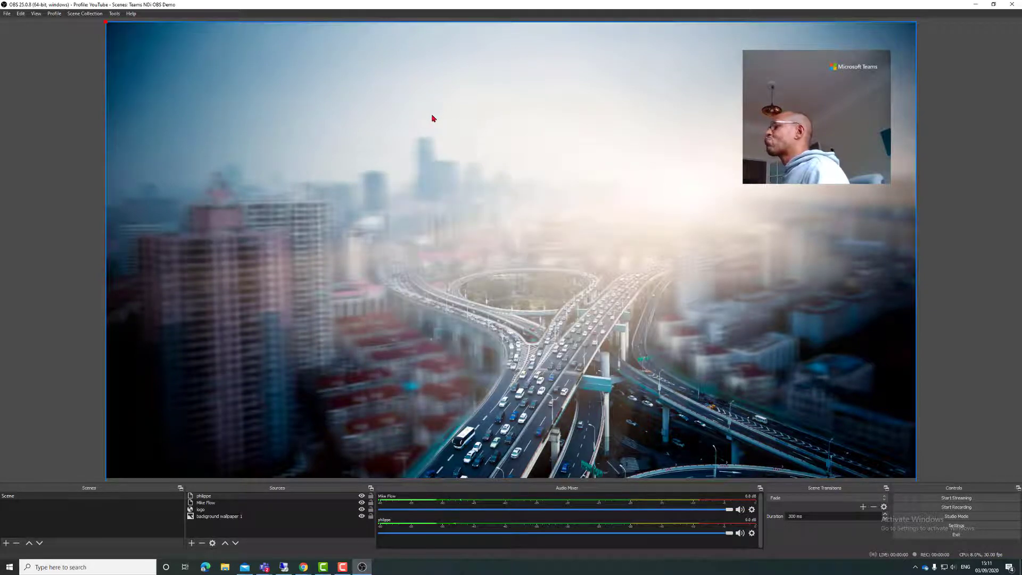
left_click_drag(308, 154, 647, 343)
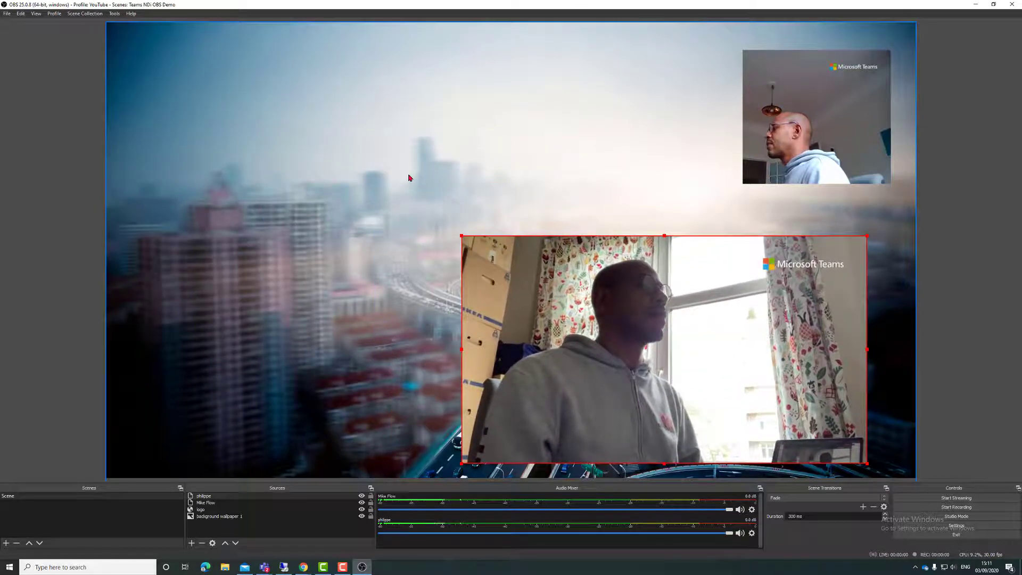
Step: Add a third NDI source, named after a participant, set to the MS Teams (Local) feed
right_click(410, 148)
mouse_move(453, 200)
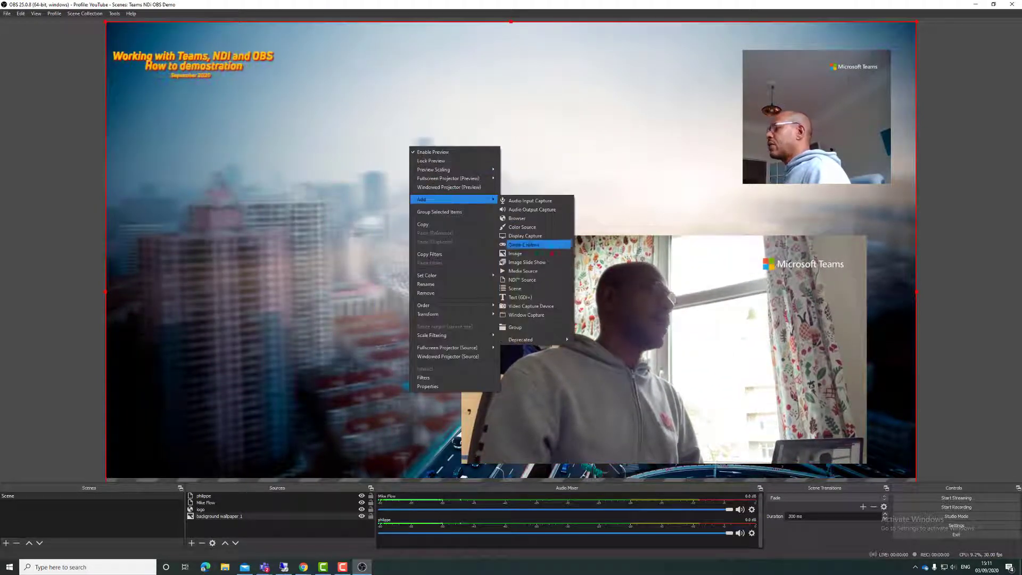
left_click(522, 280)
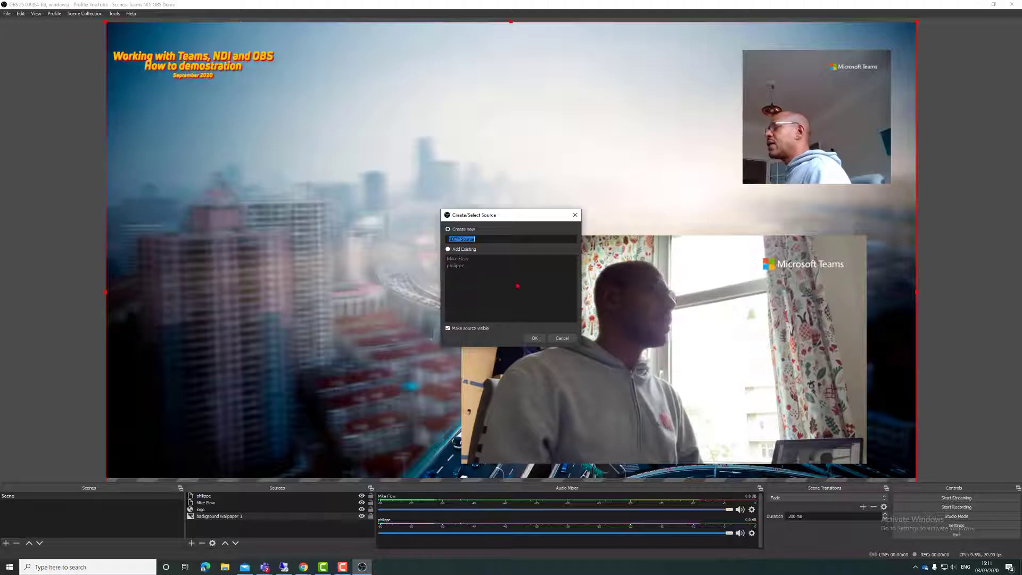
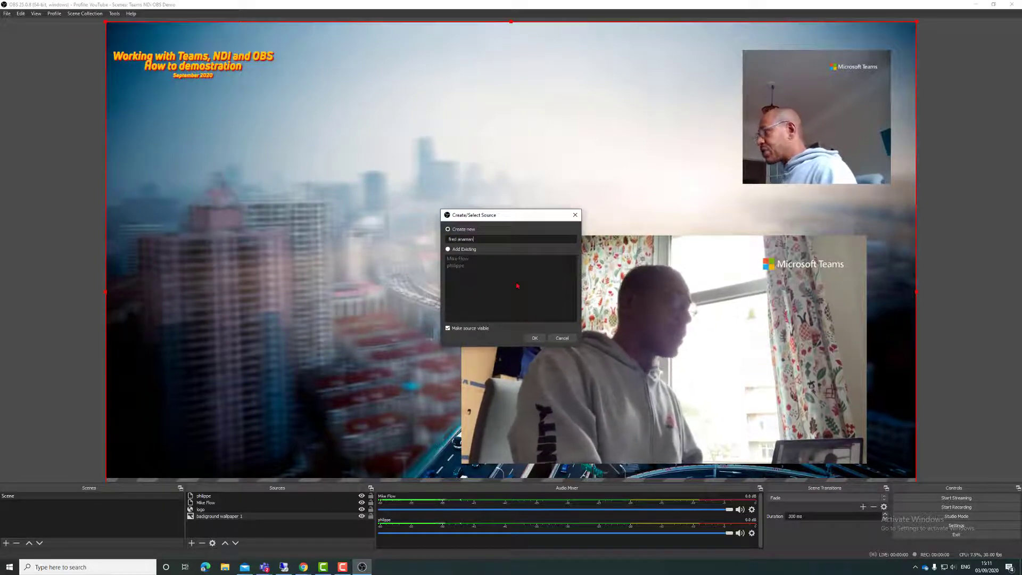
key("Return")
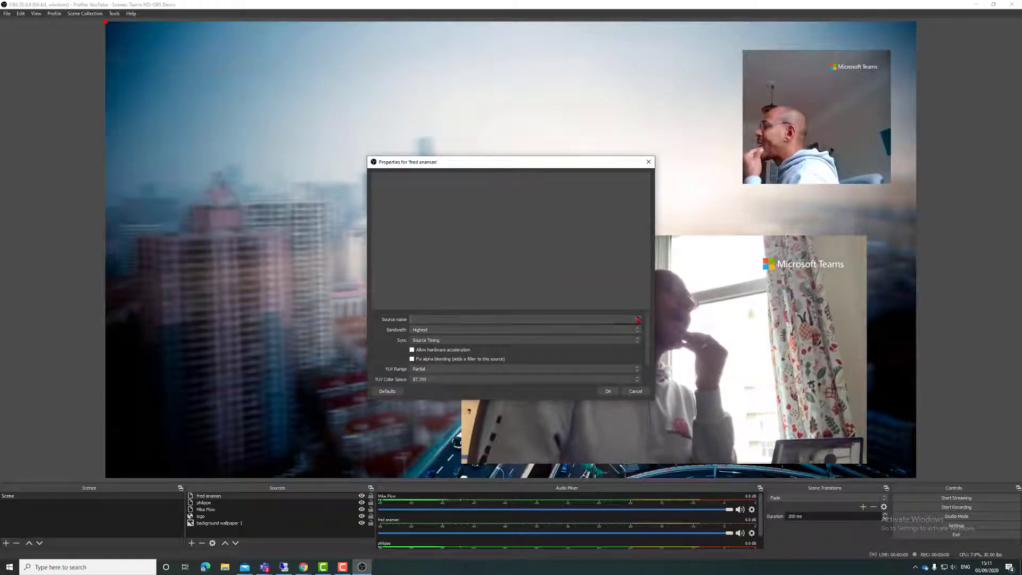
left_click(638, 319)
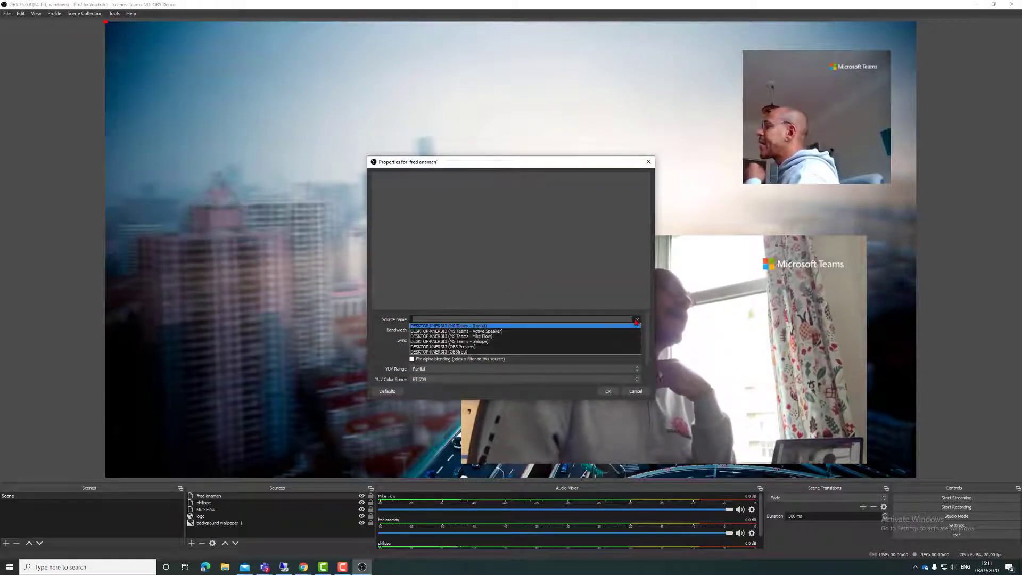
left_click(472, 327)
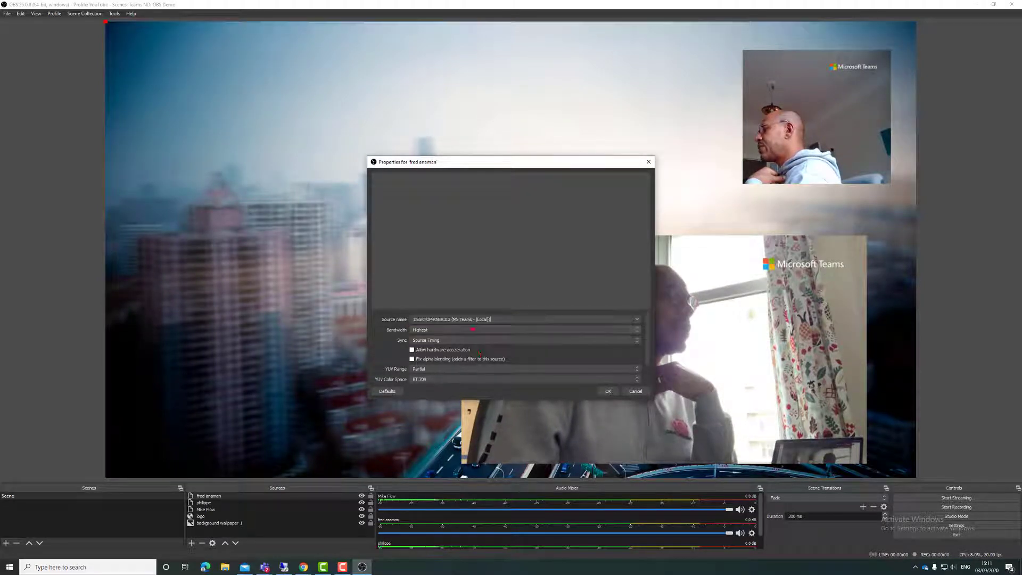
left_click(609, 392)
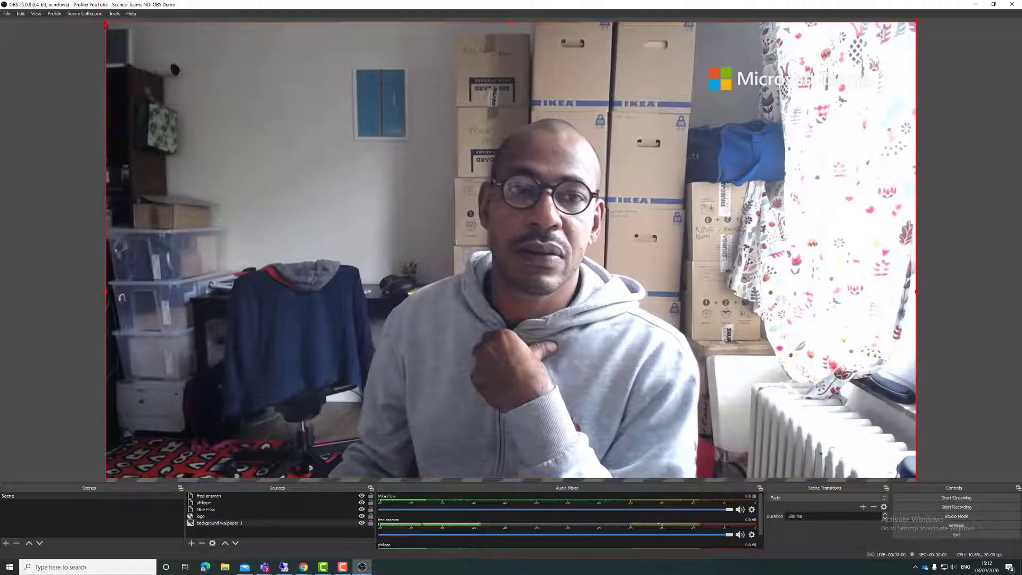
Step: Shrink the local feed to a small box at the top centre and stretch the wallpaper to fill the canvas
left_click_drag(106, 23, 423, 233)
left_click_drag(594, 262, 283, 33)
left_click(325, 139)
left_click_drag(248, 101, 691, 351)
left_click(591, 356)
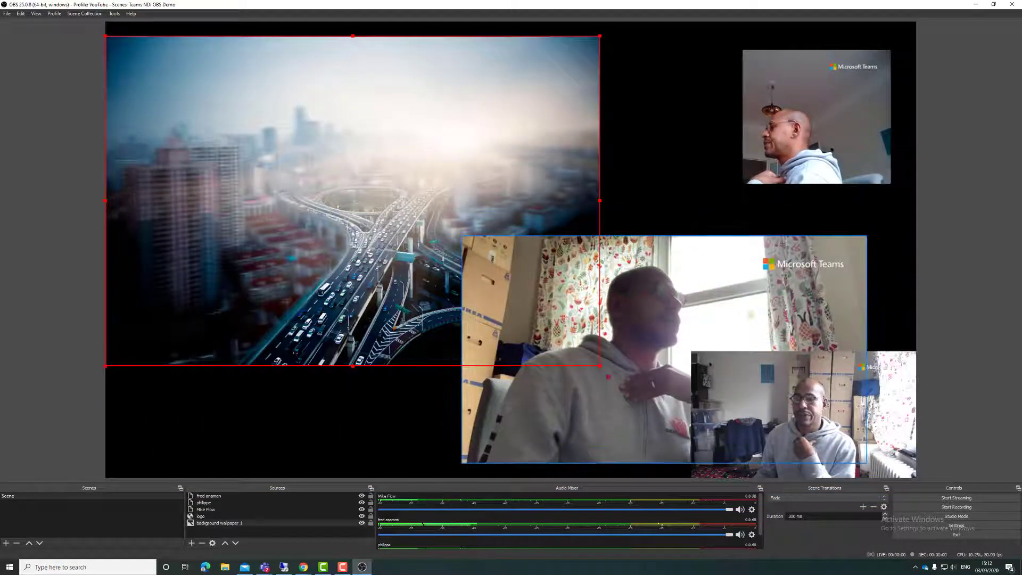
left_click_drag(601, 368, 916, 506)
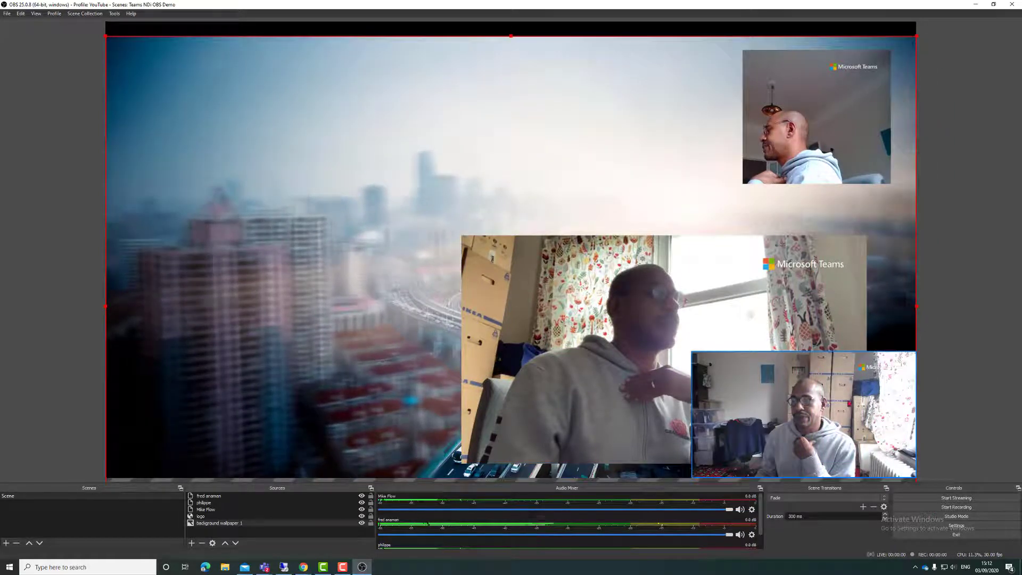
left_click(826, 420)
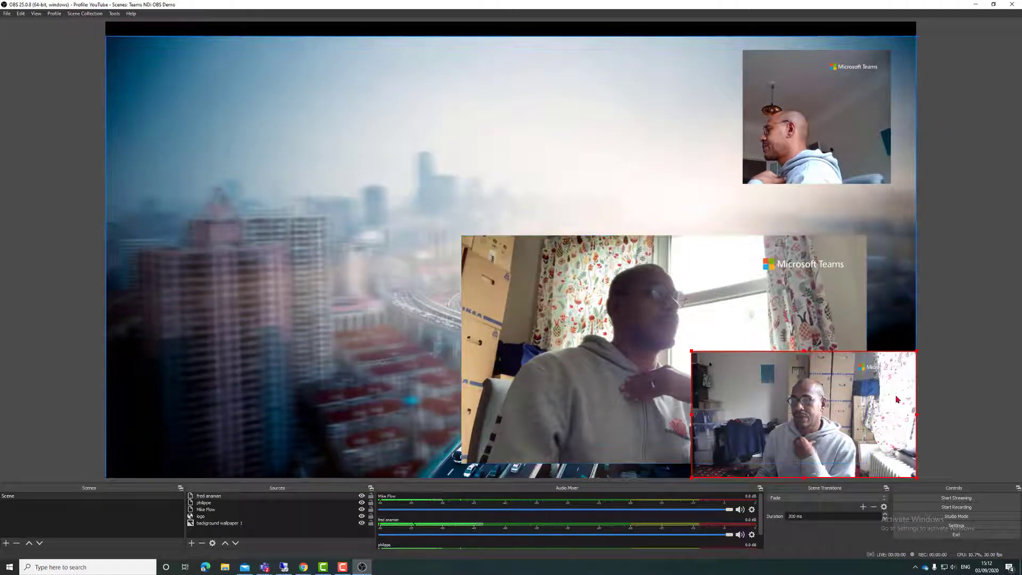
left_click_drag(828, 413, 617, 102)
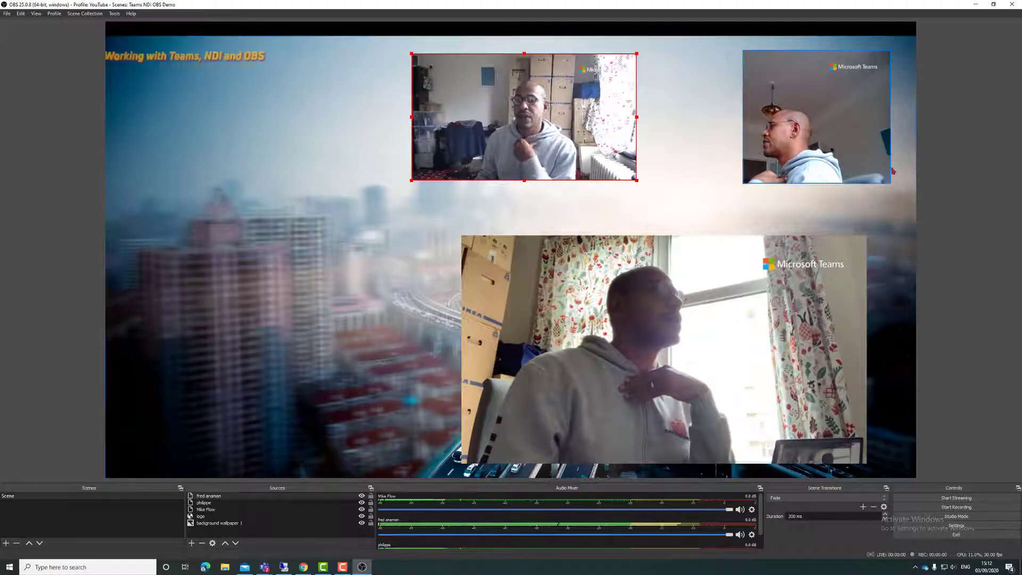
Step: Add an NDI source named 'active speaker' showing the MS Teams – Active Speaker feed
right_click(253, 240)
mouse_move(319, 289)
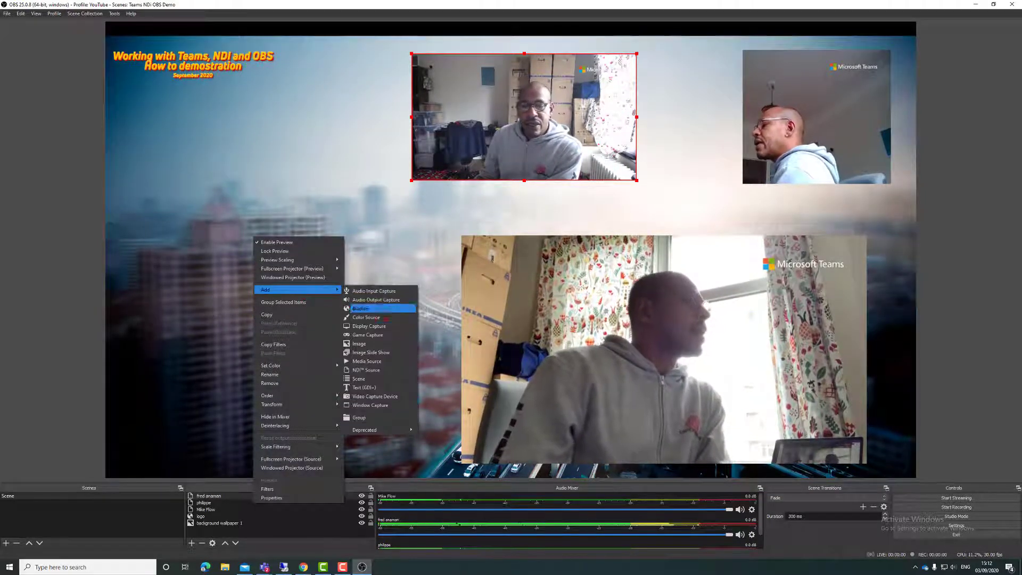
left_click(380, 371)
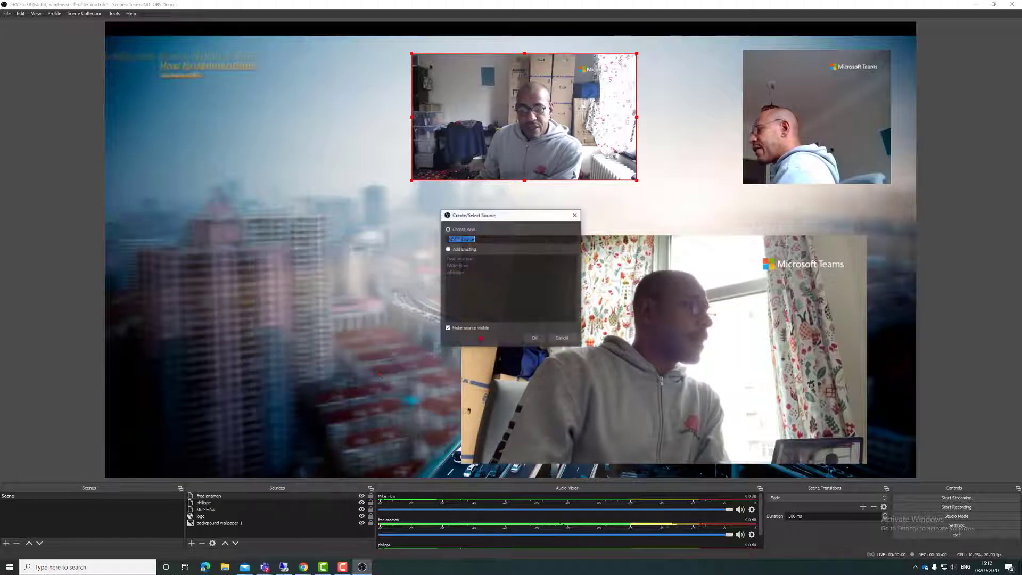
type("acti")
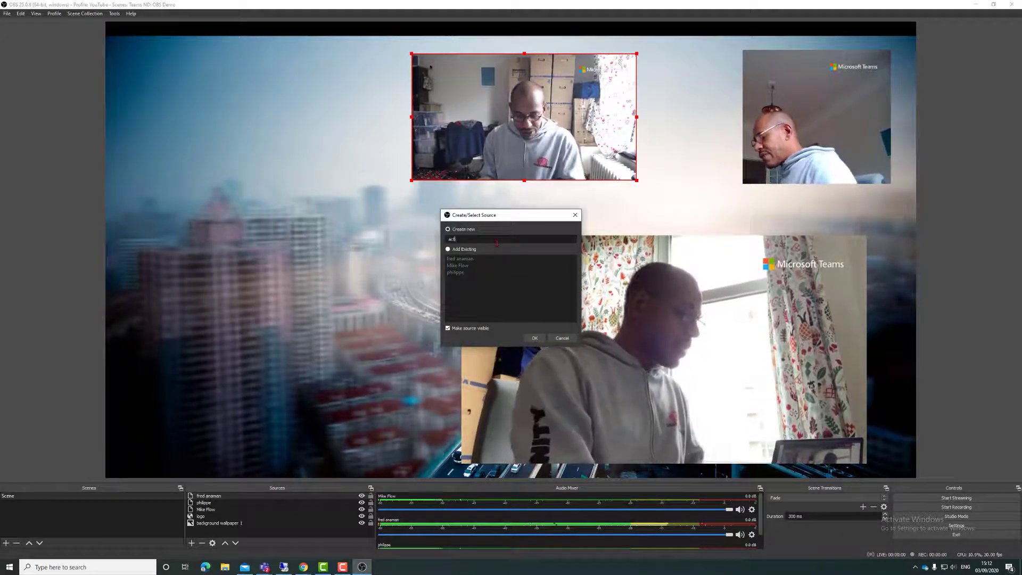
type("ve speaker")
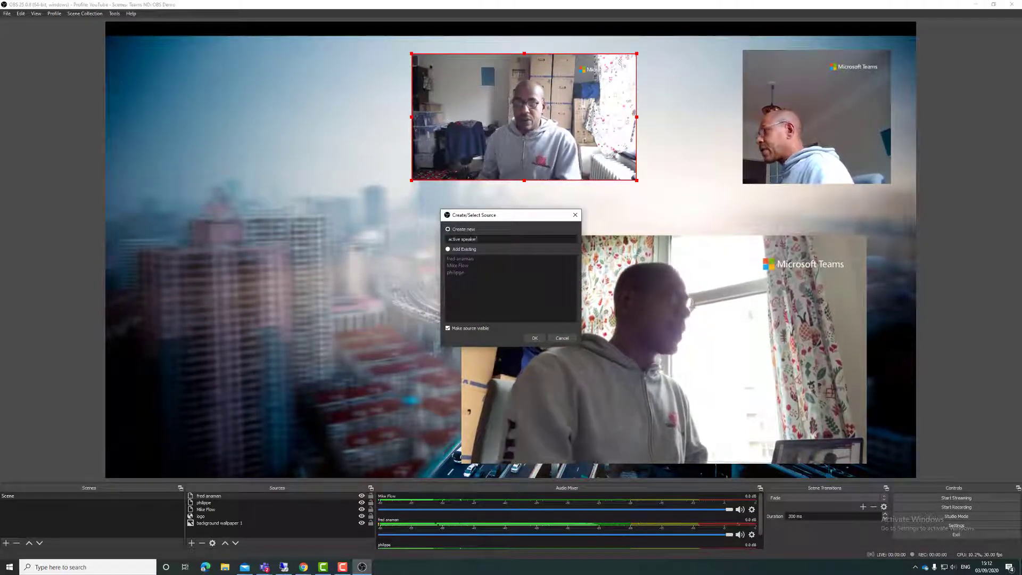
left_click(534, 338)
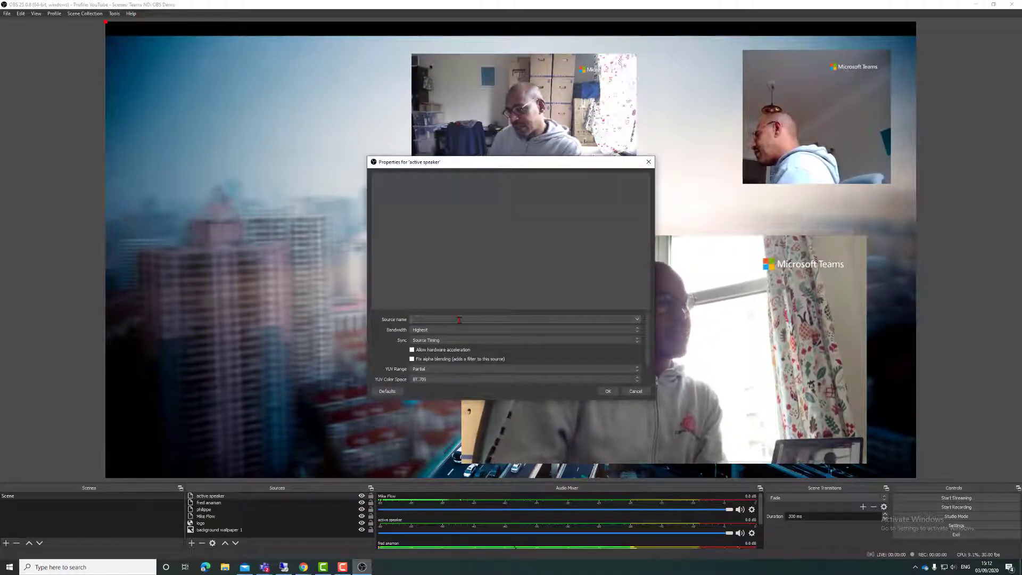
left_click(637, 321)
left_click(480, 331)
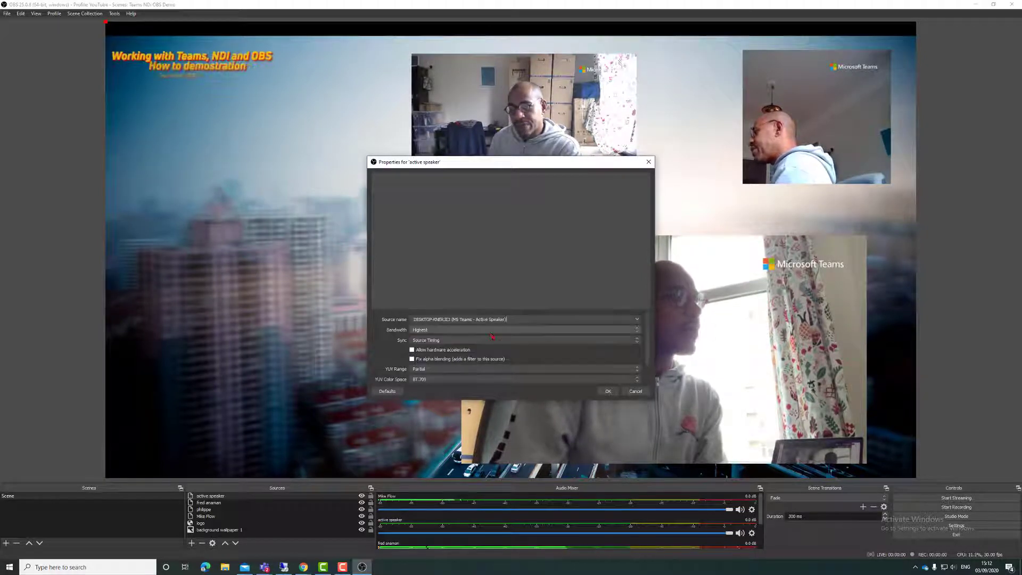
left_click(610, 392)
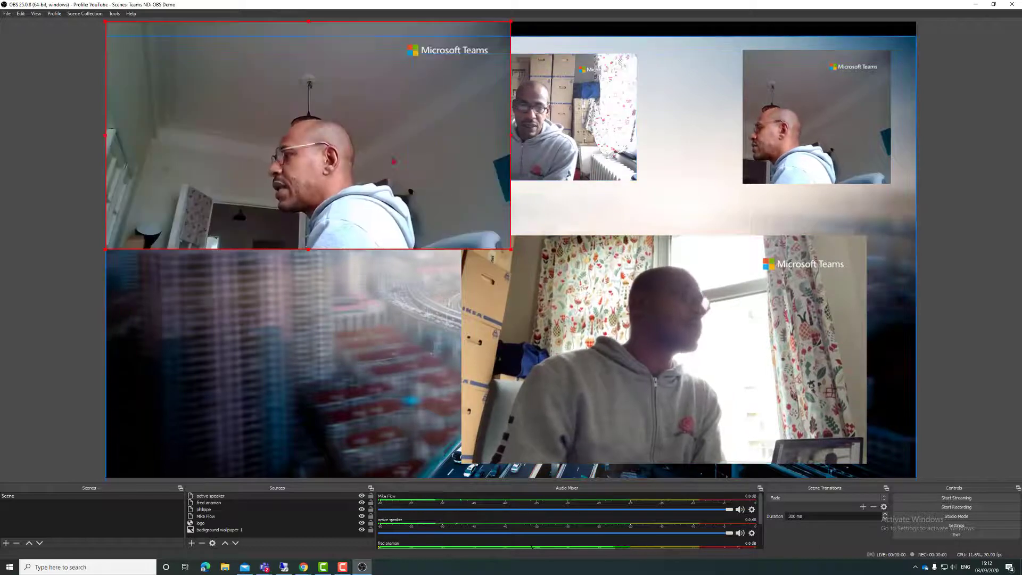
Step: Scale the active speaker video down and place it at the canvas's lower left
left_click_drag(511, 249, 347, 157)
left_click_drag(279, 134, 325, 391)
left_click(376, 258)
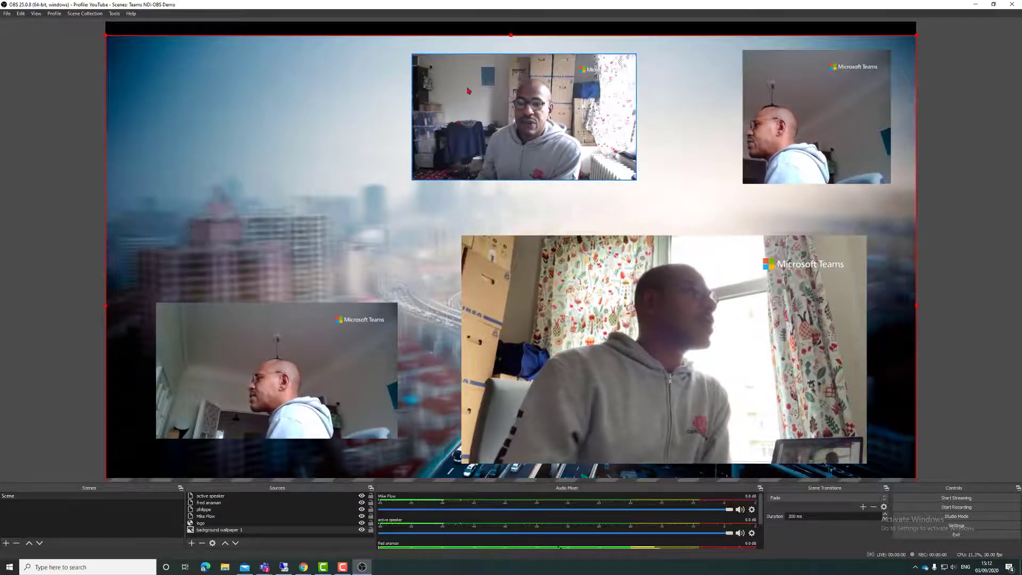
left_click(451, 99)
Step: Add a Text (GDI+) source, appending '1' to its name to avoid a duplicate name
right_click(451, 104)
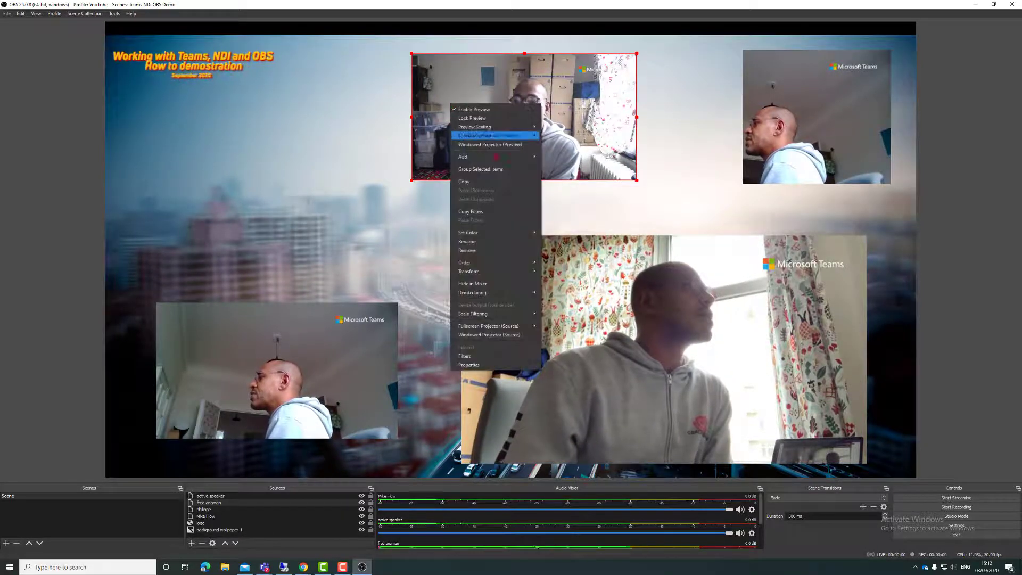
mouse_move(478, 161)
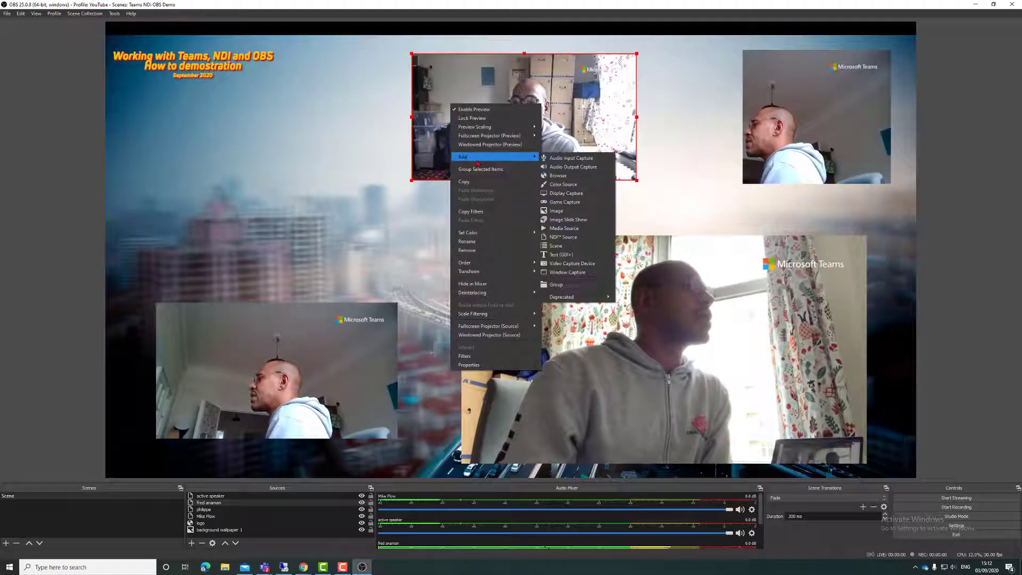
left_click(564, 255)
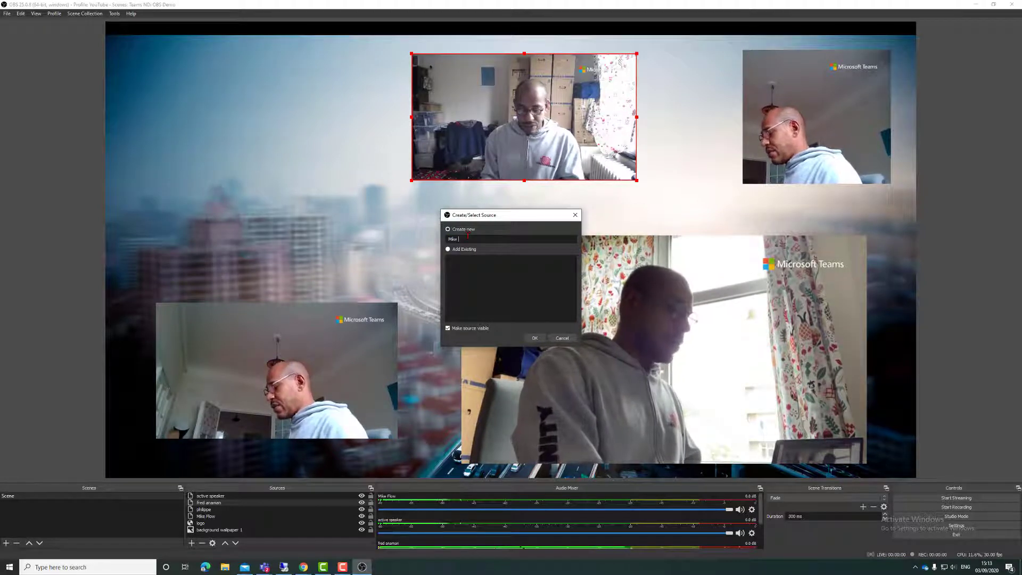
left_click_drag(467, 239, 448, 240)
key("ctrl+c")
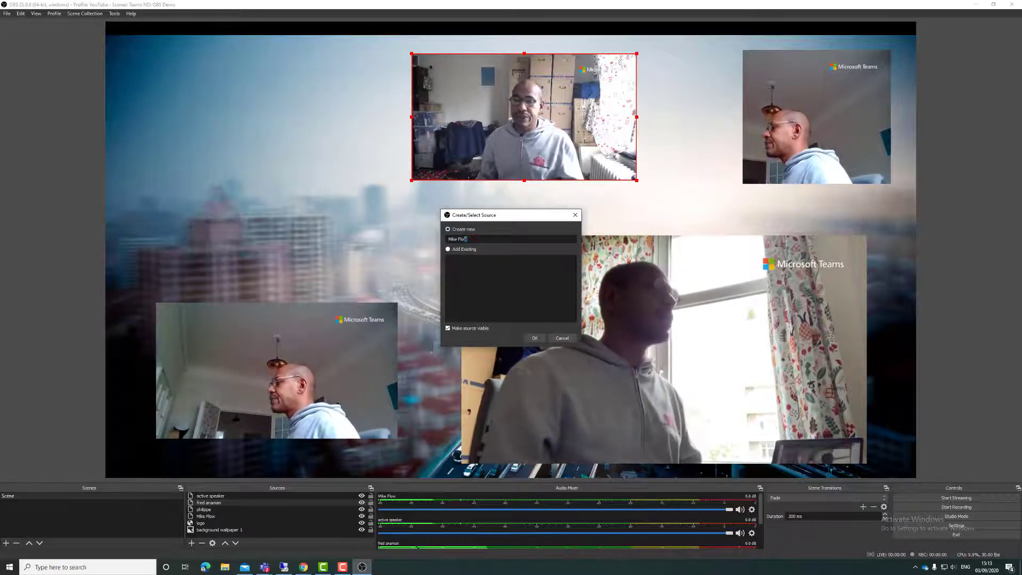
left_click(541, 338)
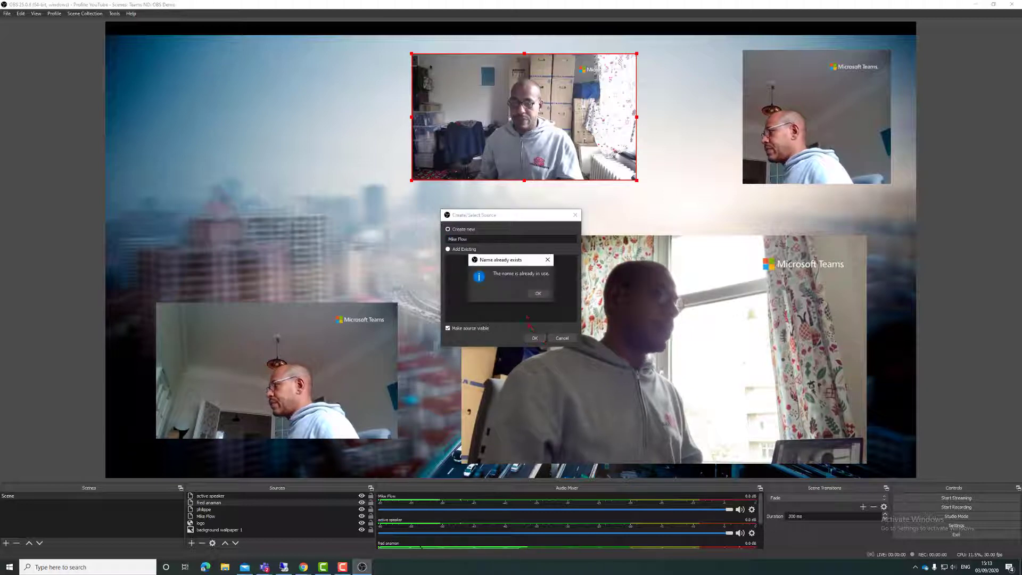
left_click(538, 295)
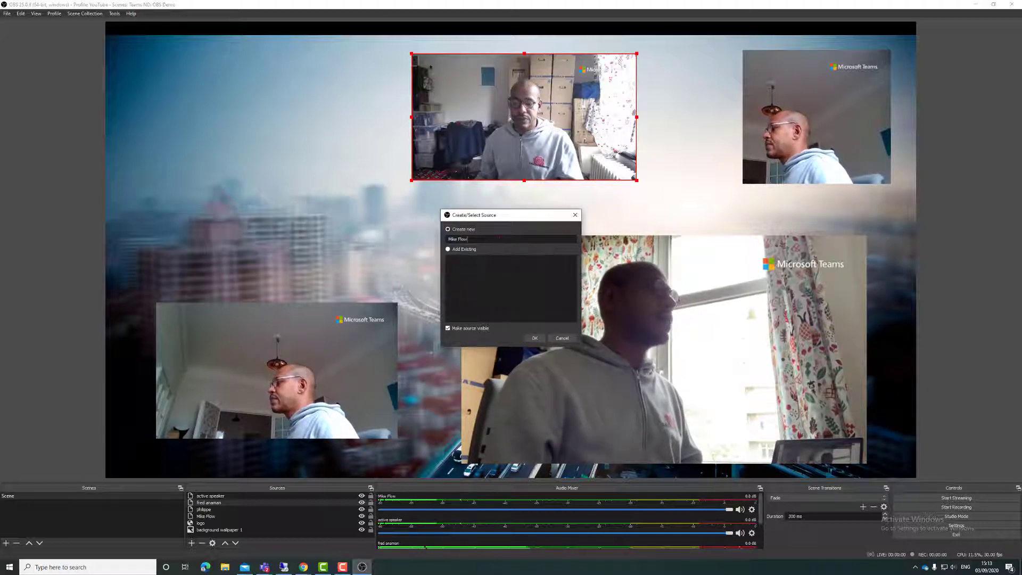
type("1")
left_click(534, 339)
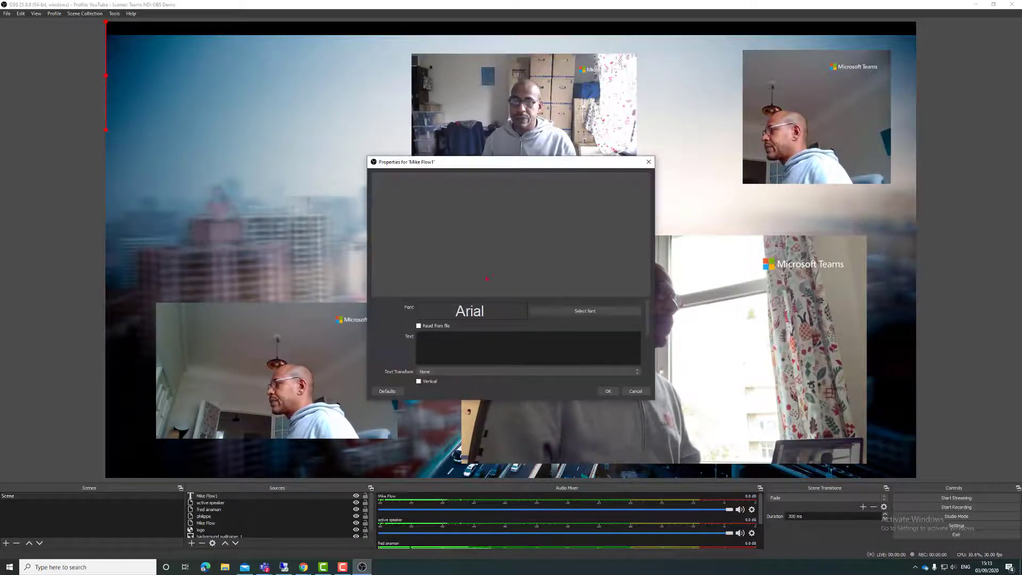
Step: Paste the participant's name as the text and shrink it to a small label under the top-middle video
key("ctrl+v")
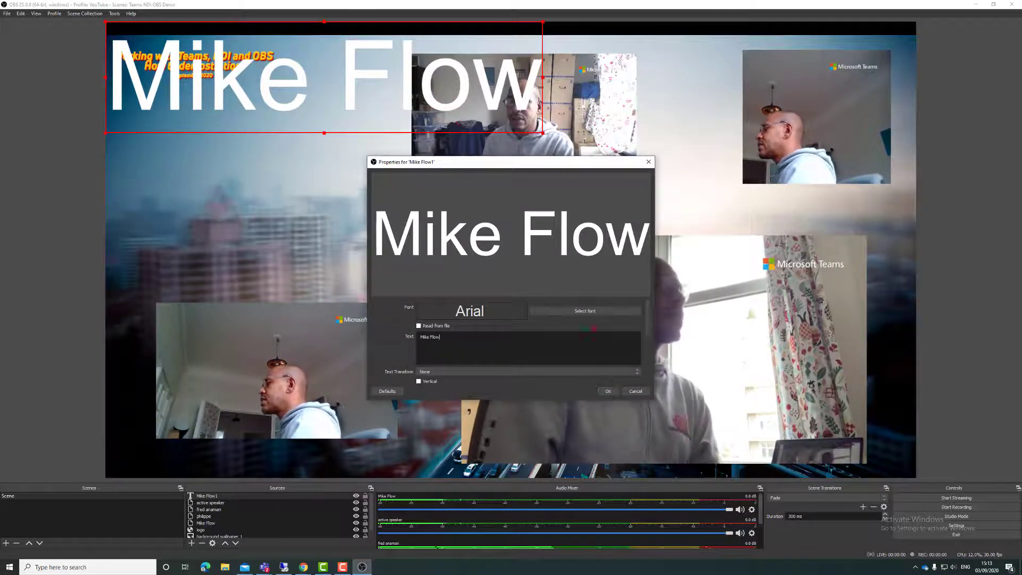
left_click(609, 393)
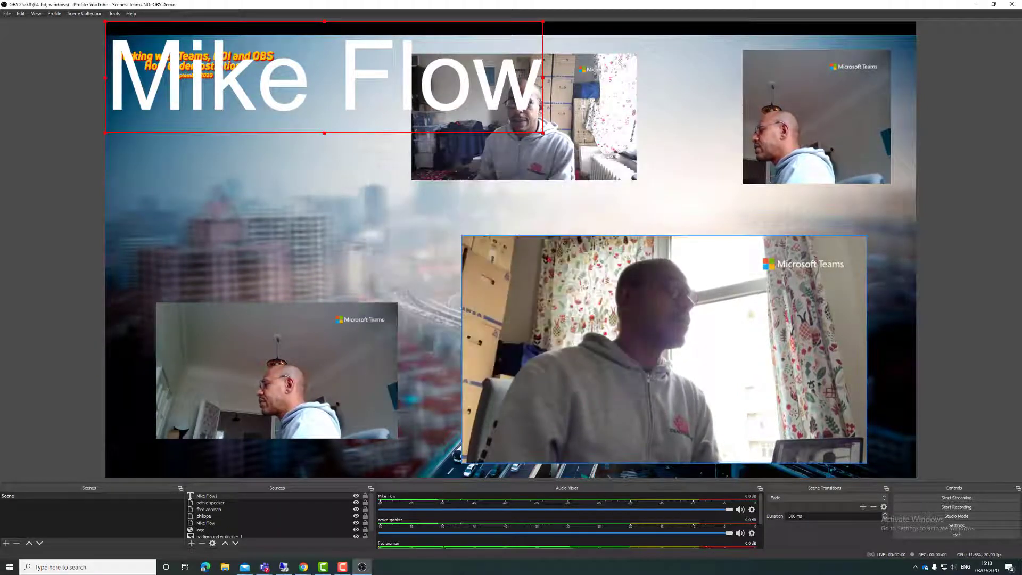
left_click_drag(543, 134, 485, 171)
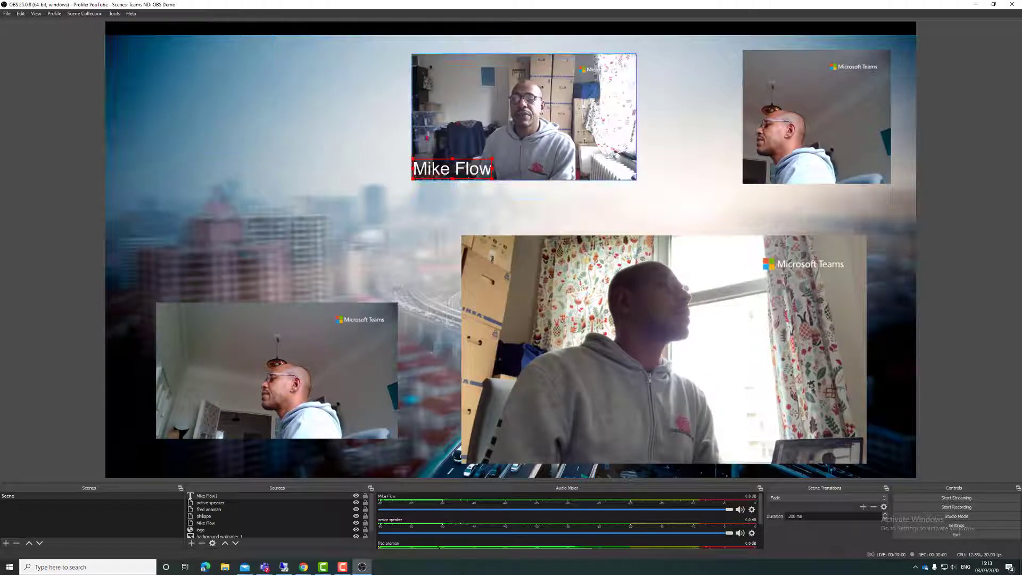
left_click(376, 147)
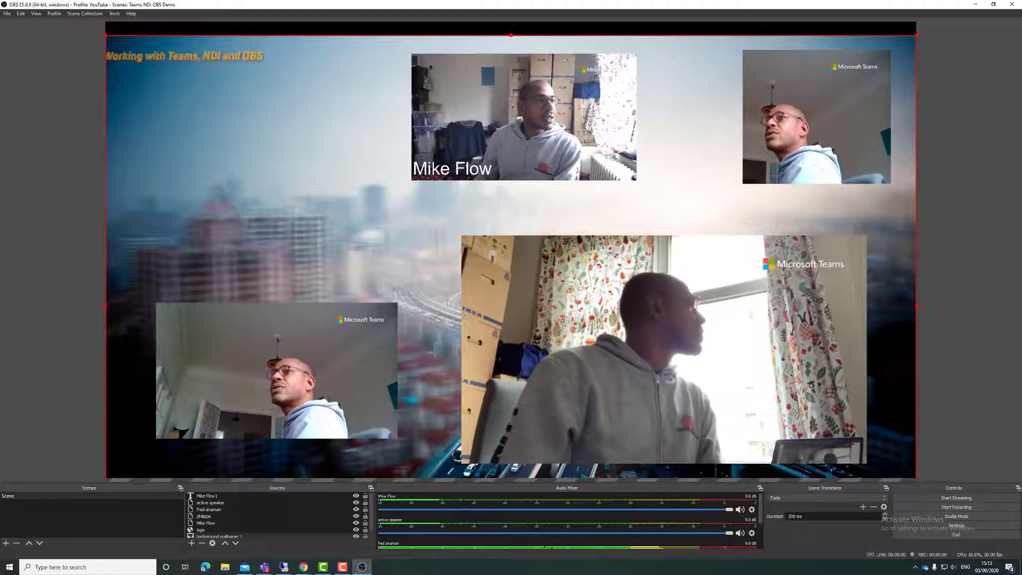
Step: Copy the URL under 'Use this link as a source in OBS' in EnterMedia, then minimise Chrome
key("alt+Tab")
scroll(389, 244, "up", 3)
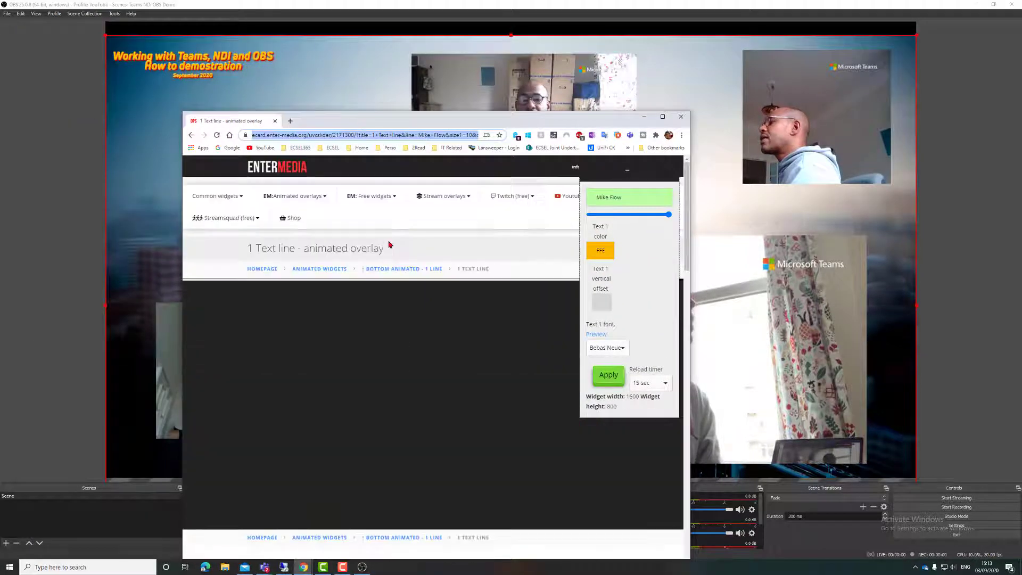
mouse_move(301, 204)
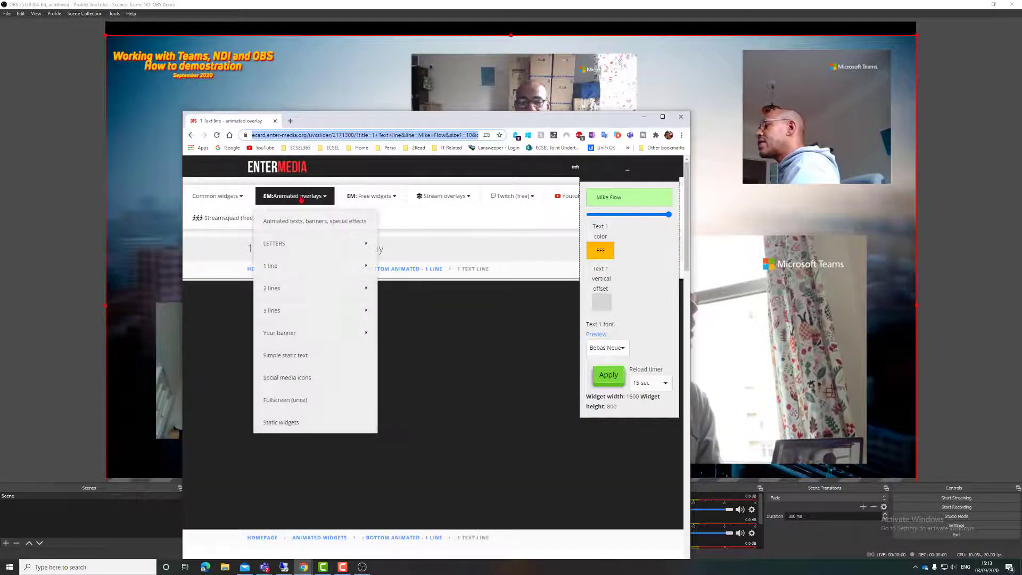
mouse_move(283, 263)
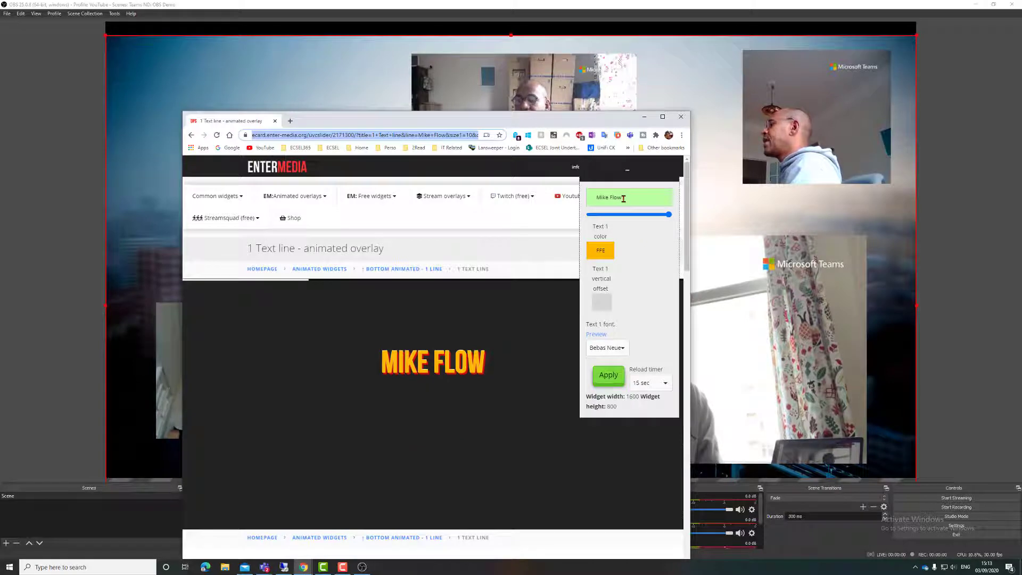
scroll(319, 449, "down", 3)
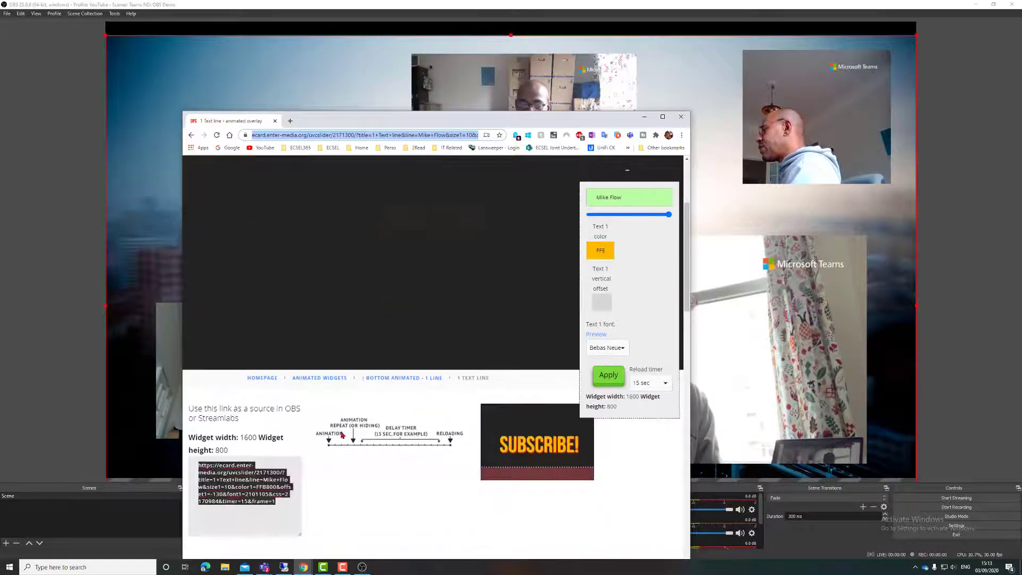
right_click(244, 499)
left_click(271, 393)
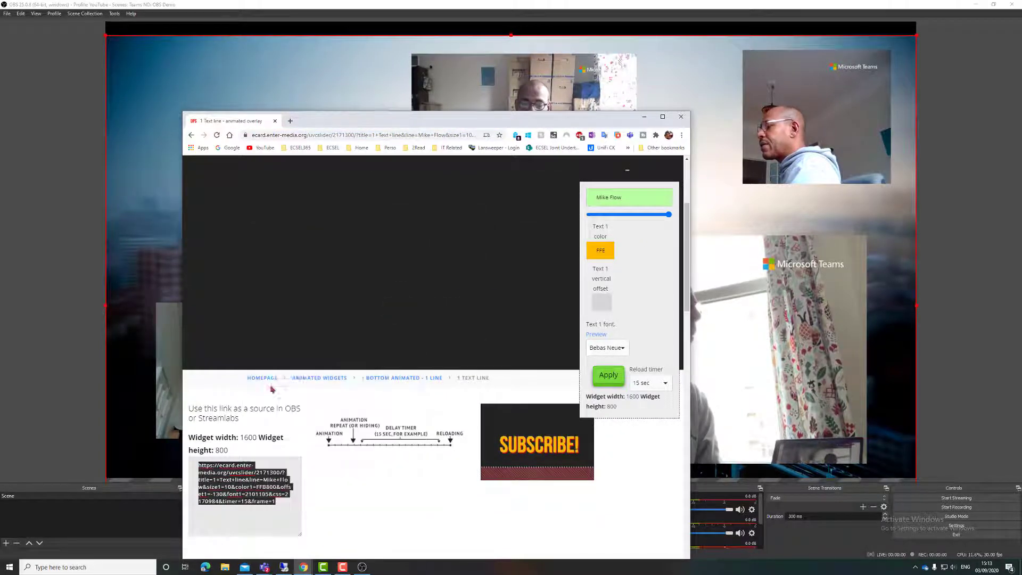
left_click(646, 118)
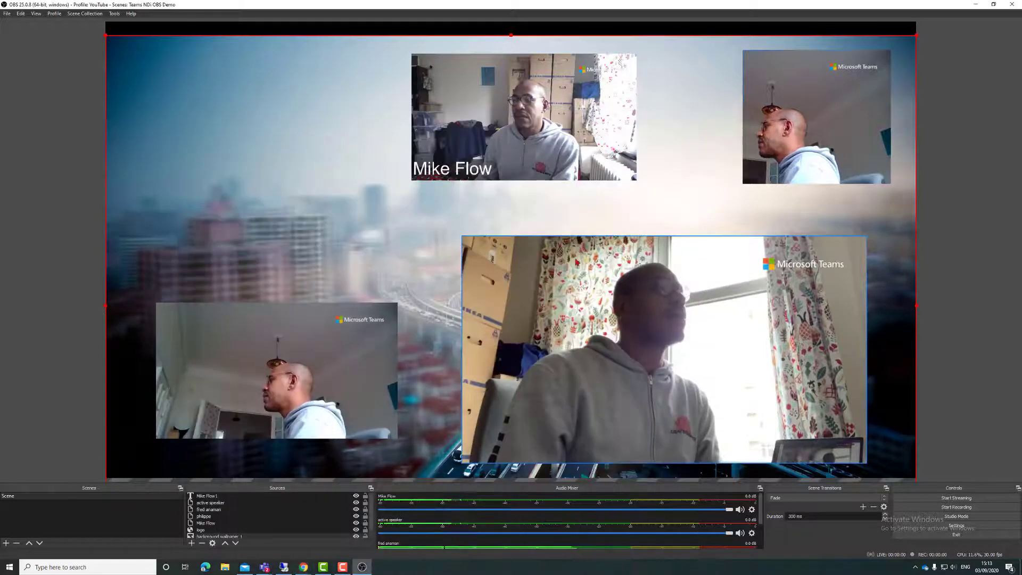
Step: Add a Browser source named after the bottom-right participant, pasting the overlay link as its URL
left_click(513, 285)
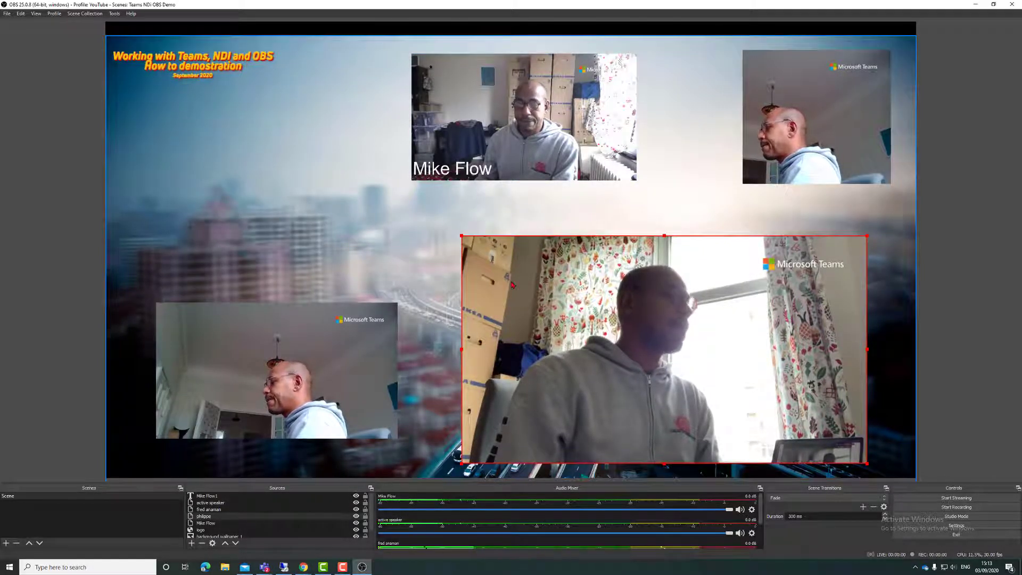
right_click(517, 290)
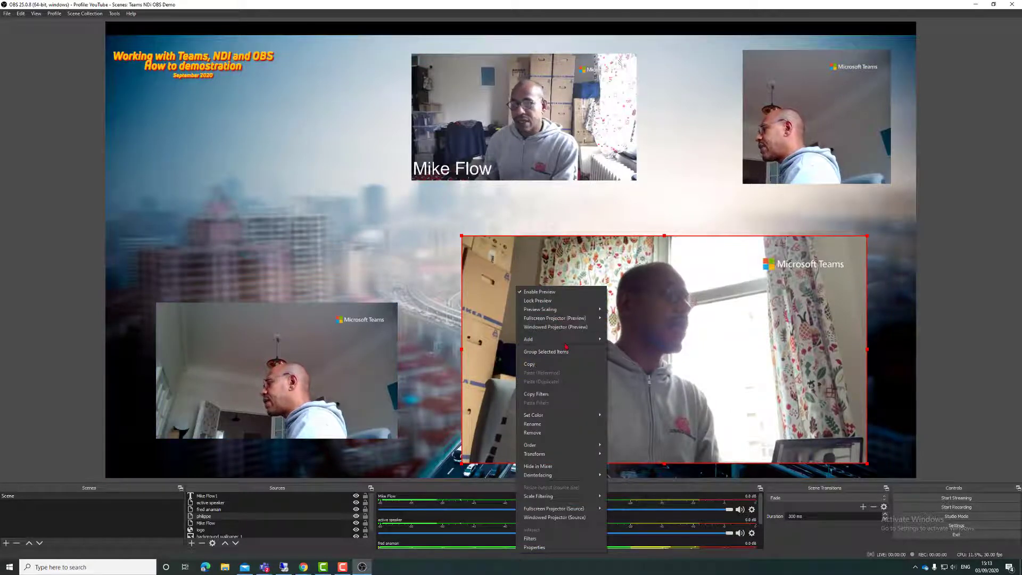
mouse_move(566, 344)
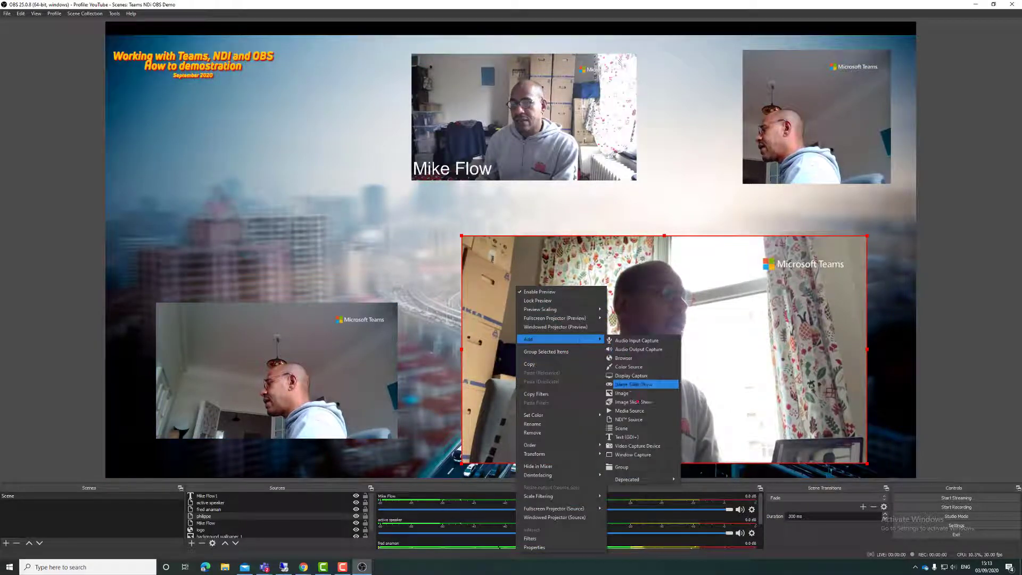
left_click(628, 358)
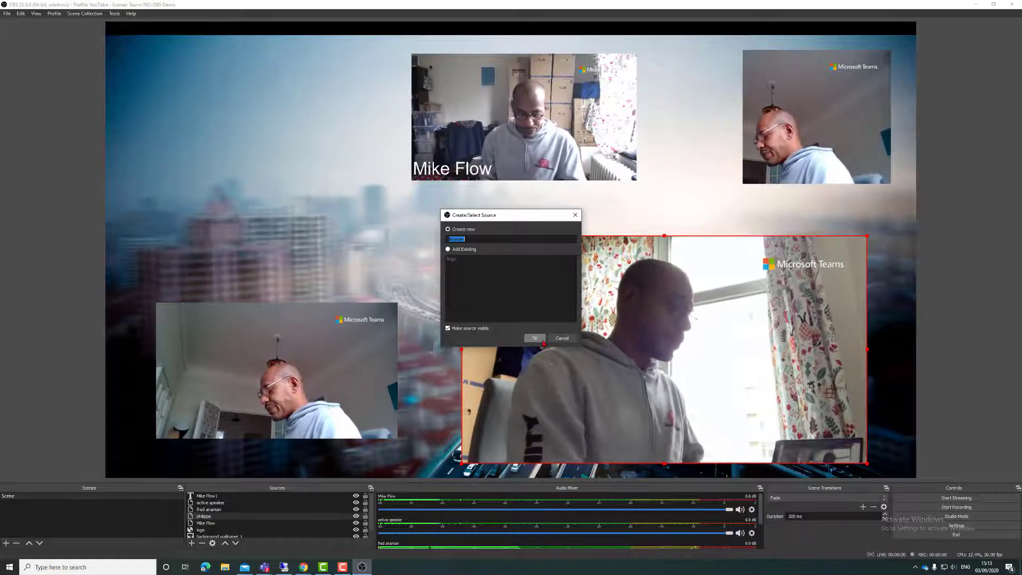
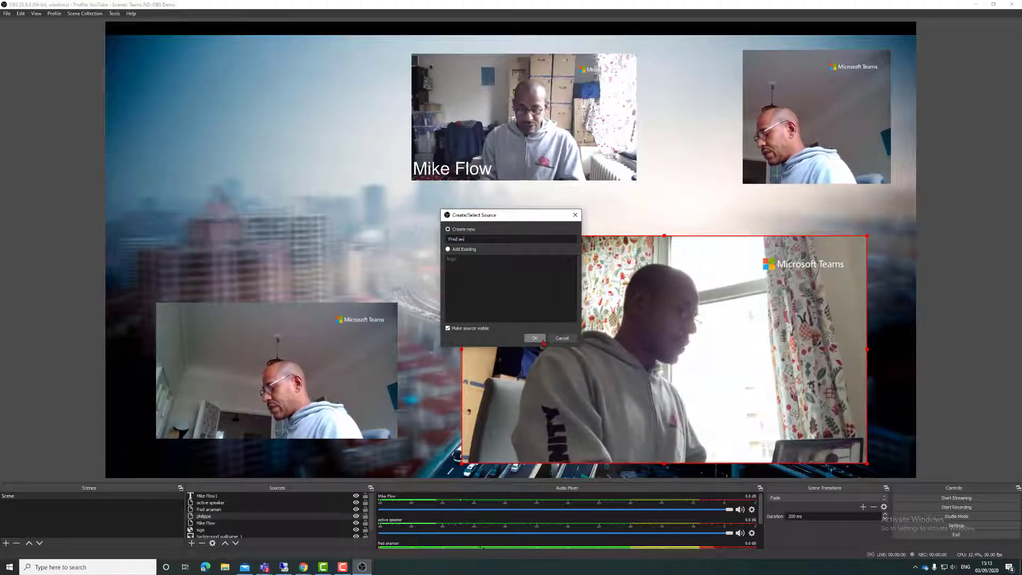
left_click(535, 338)
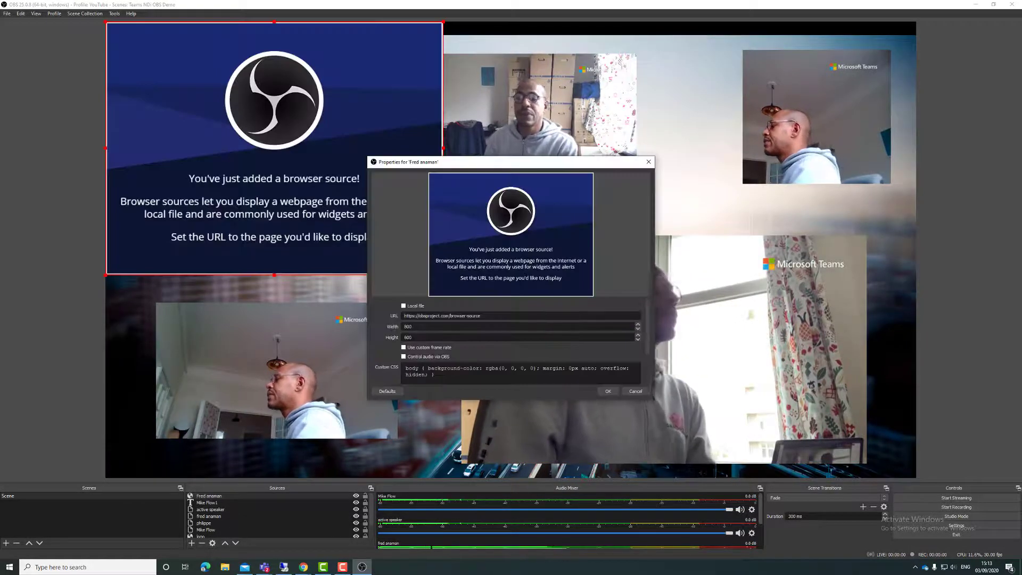
triple_click(457, 317)
key("ctrl+v")
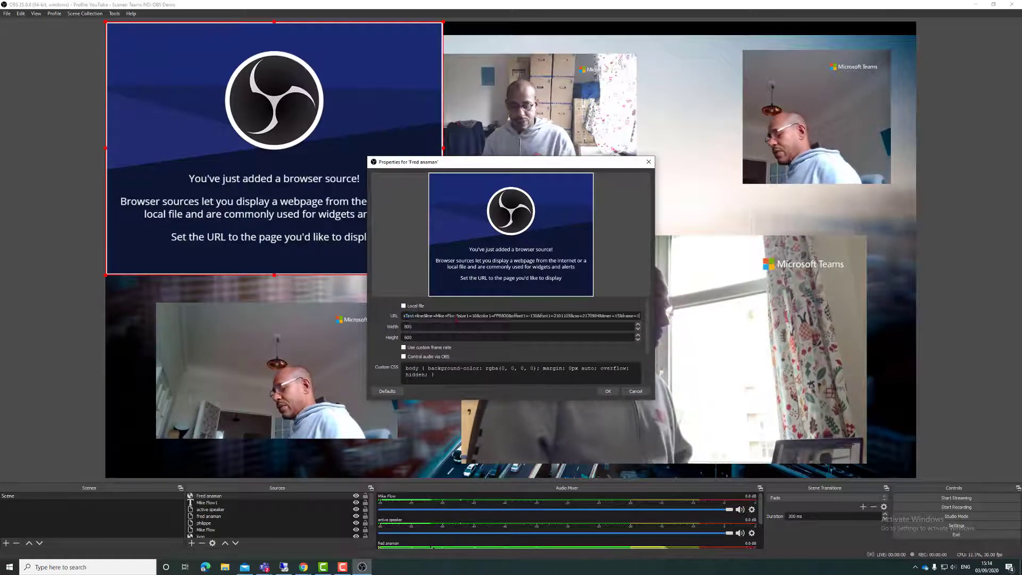
Step: Shrink the animated name overlay and move it down over the large bottom-right video
left_click(608, 391)
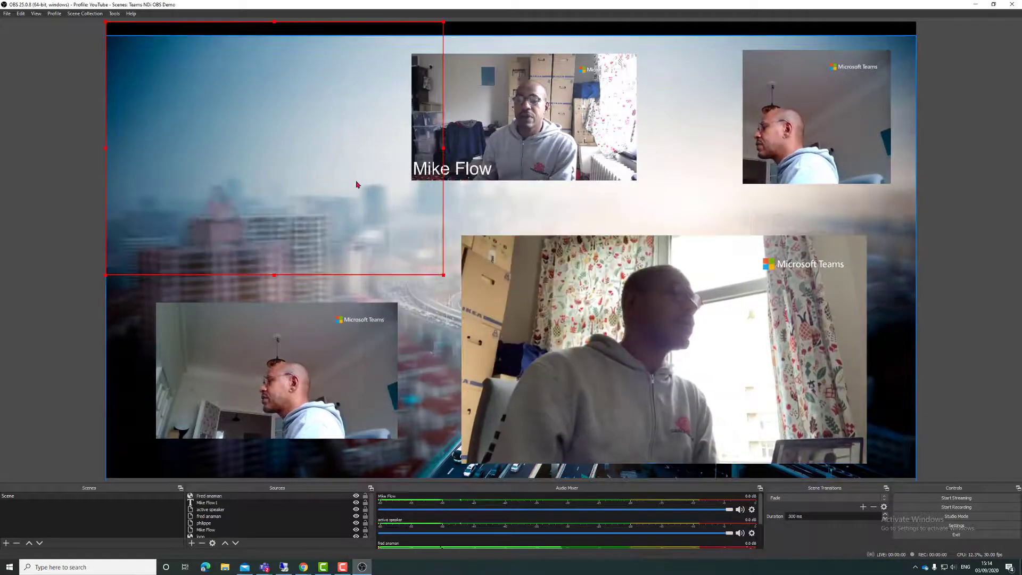
left_click(444, 277)
left_click(442, 269)
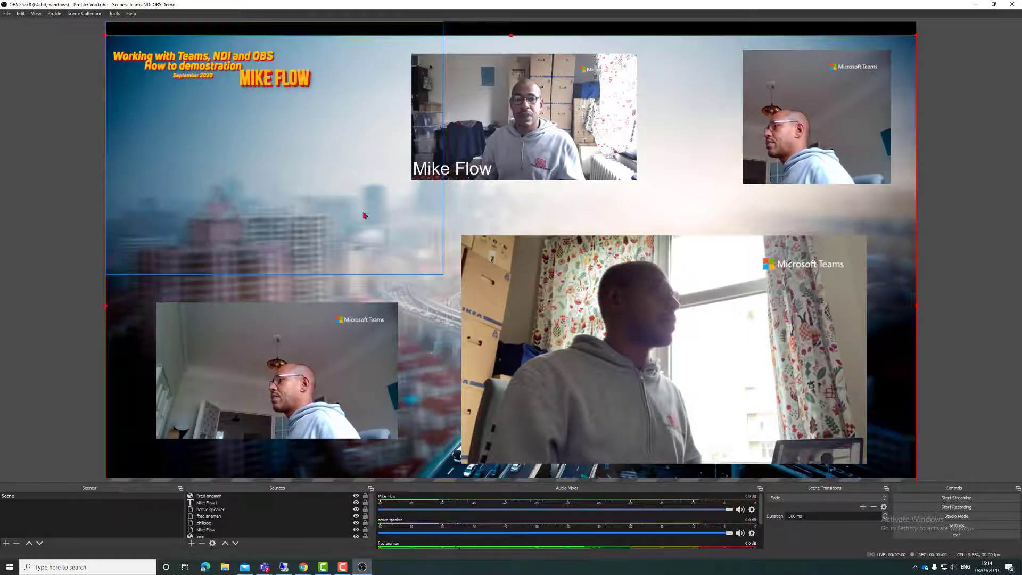
left_click_drag(340, 220, 648, 410)
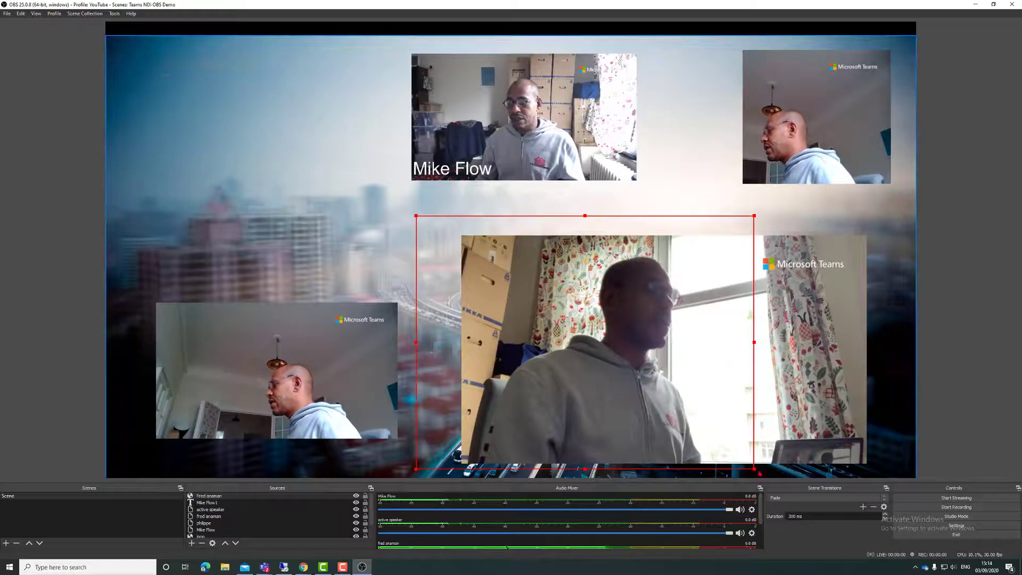
left_click_drag(754, 470, 598, 352)
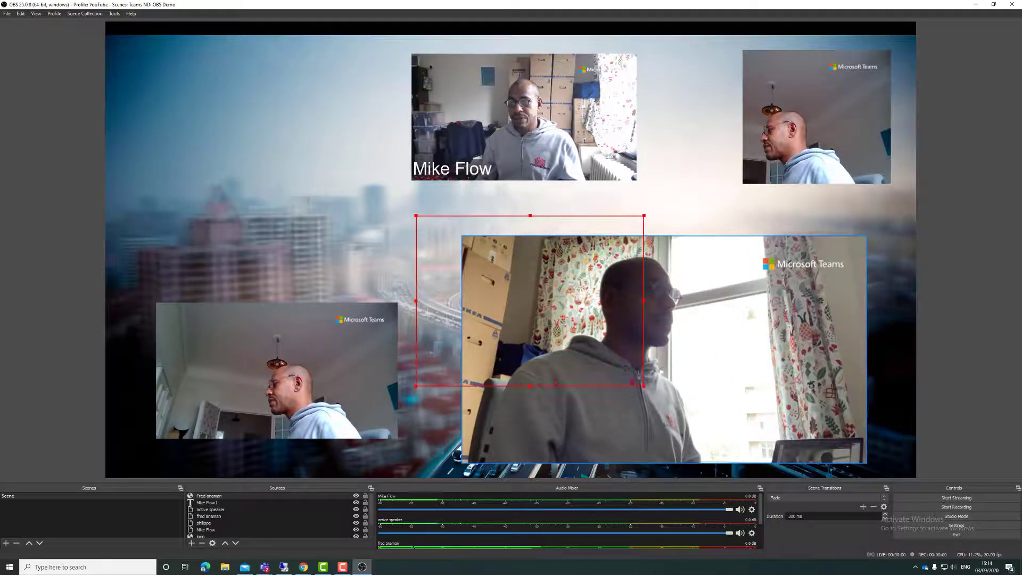
left_click_drag(523, 258, 537, 372)
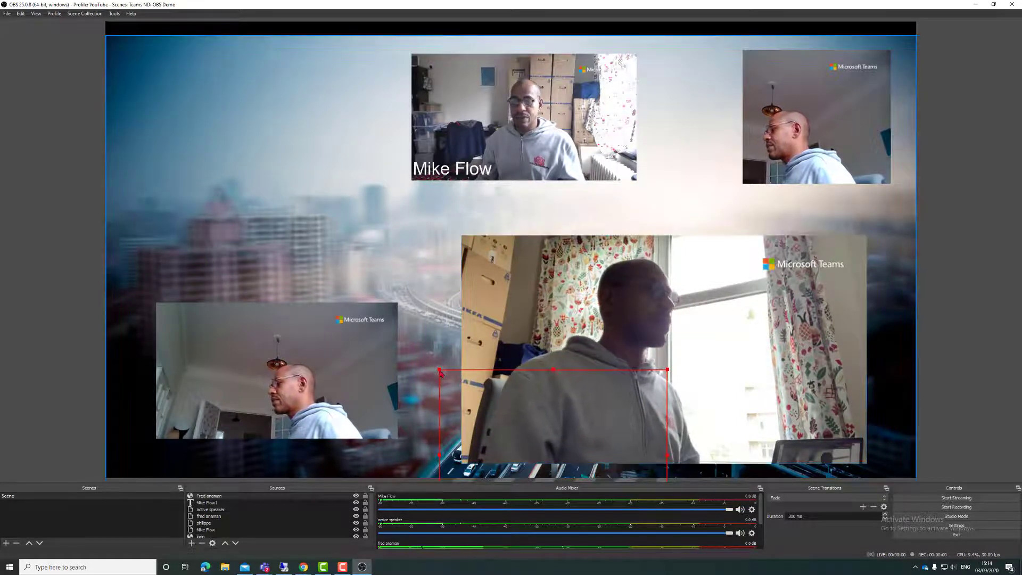
Step: Crop the name label tightly around its title and set it at the feed's lower left
left_click_drag(440, 373, 480, 373)
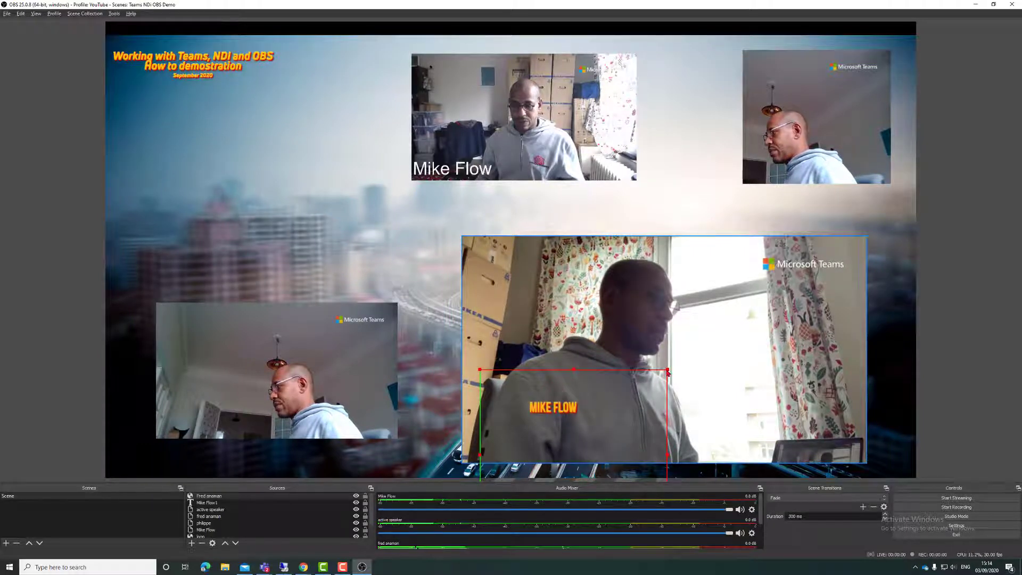
left_click_drag(668, 371, 600, 400)
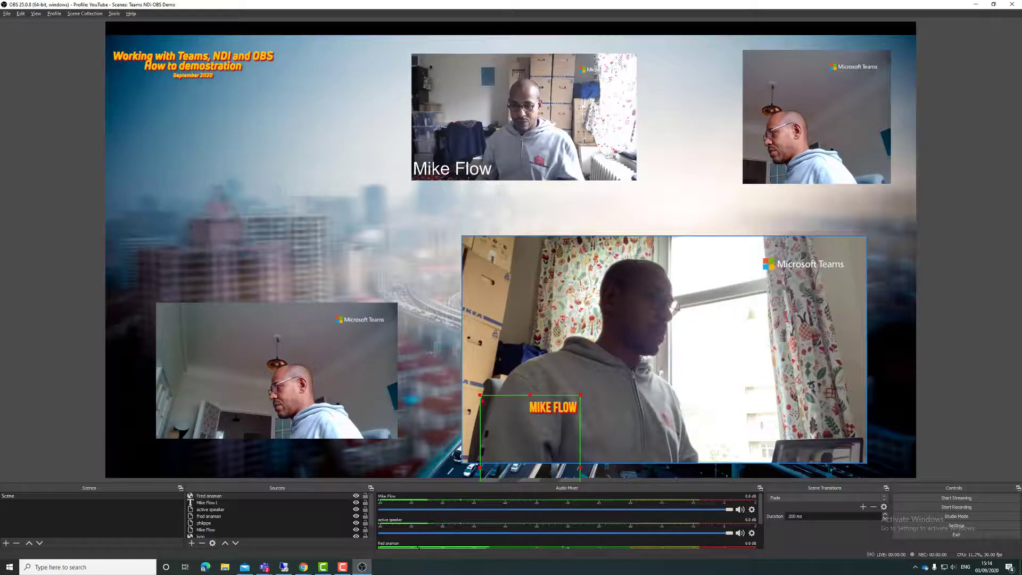
left_click_drag(481, 396, 527, 398)
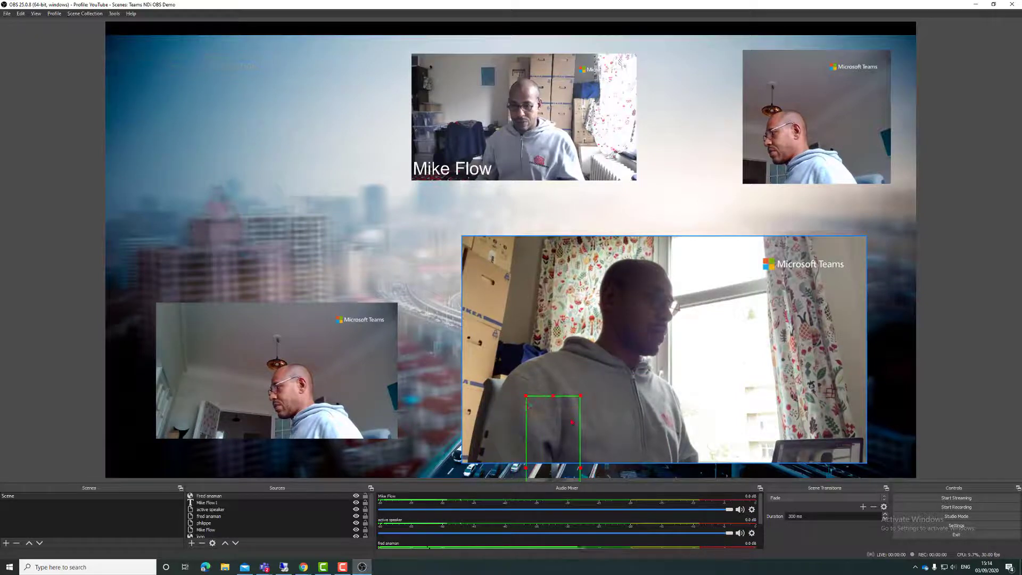
left_click(556, 419)
left_click(544, 416)
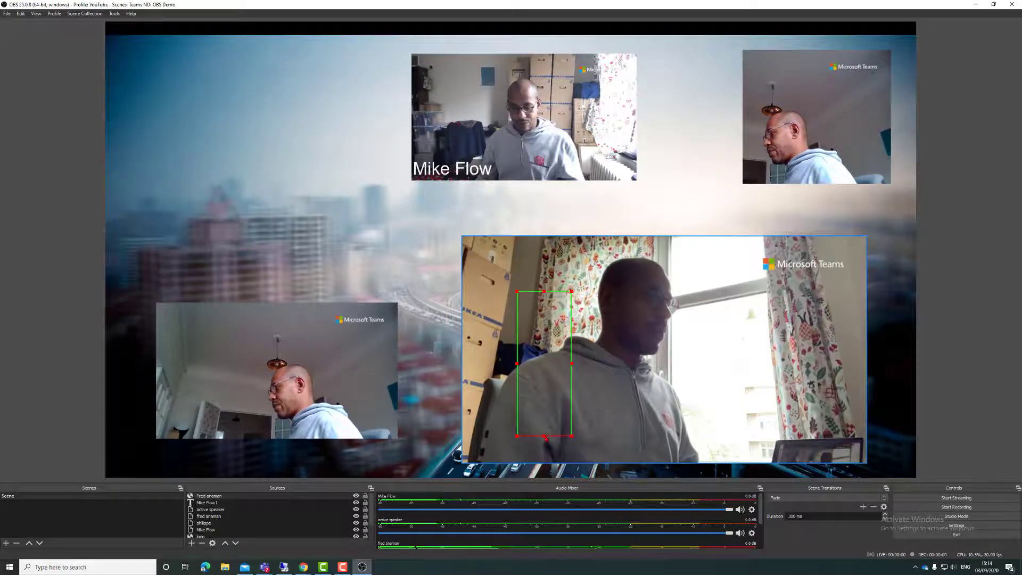
left_click(545, 431)
left_click(545, 425)
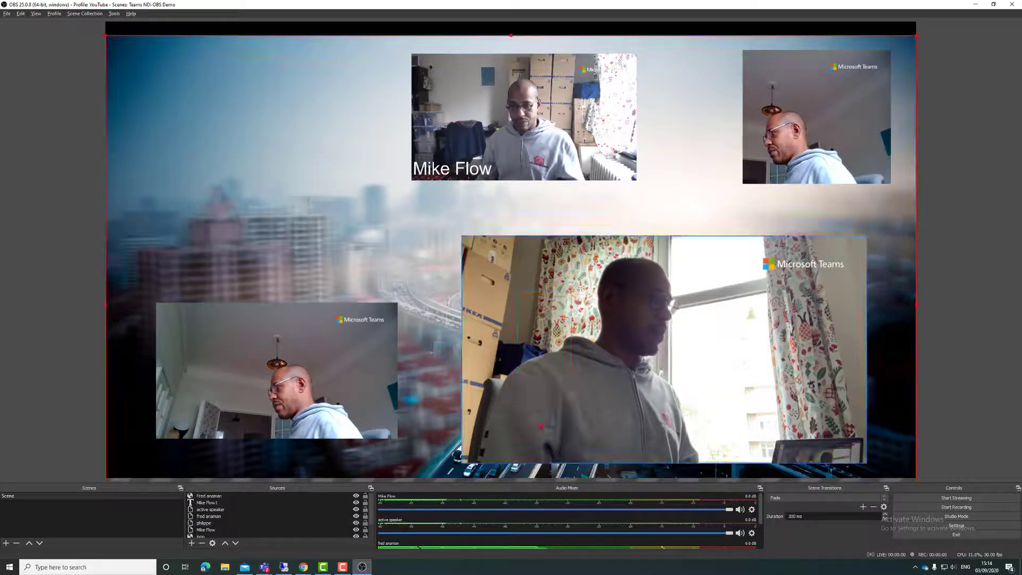
left_click(542, 436)
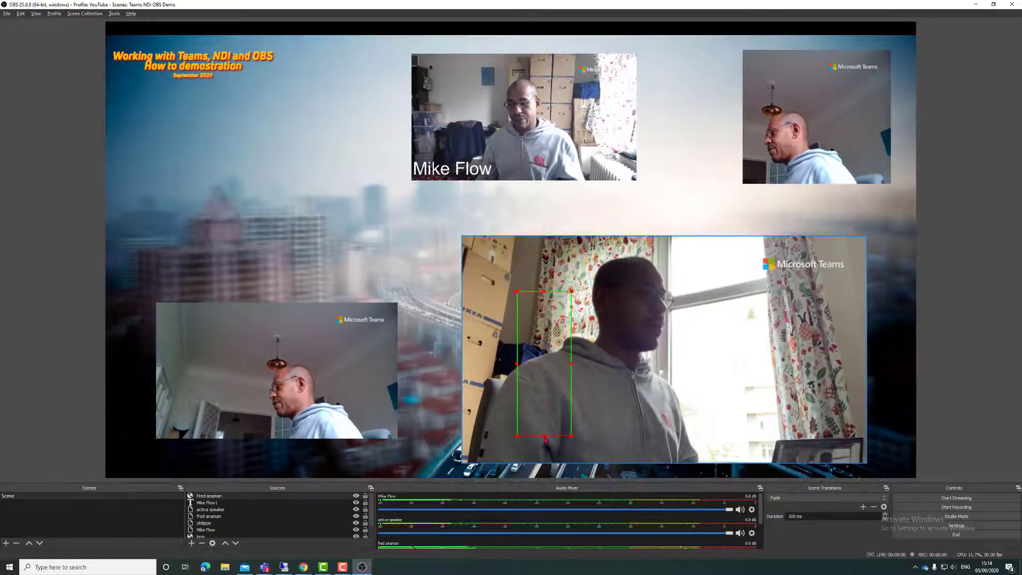
left_click_drag(548, 372, 553, 352)
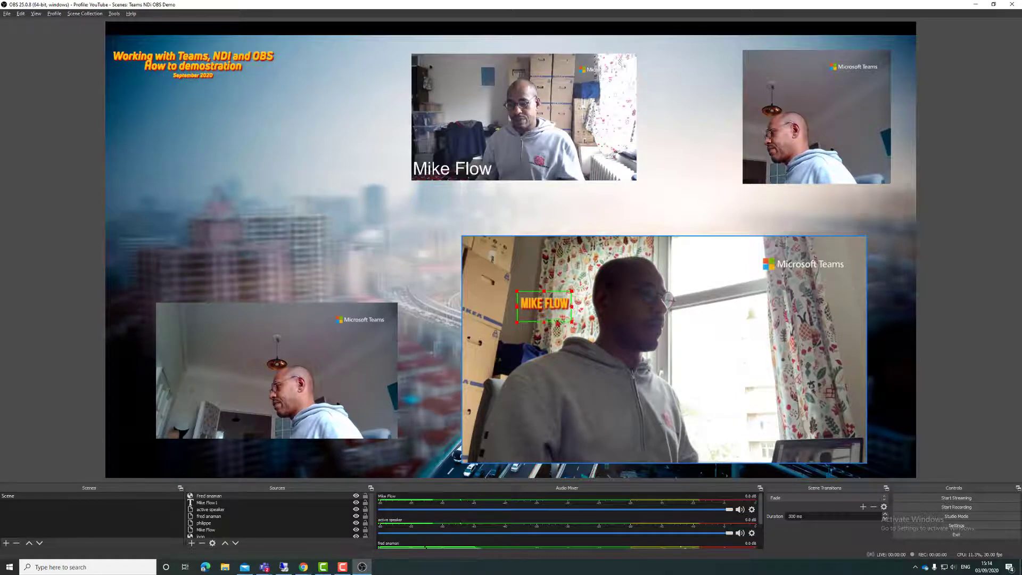
left_click_drag(558, 305, 511, 452)
left_click(446, 232)
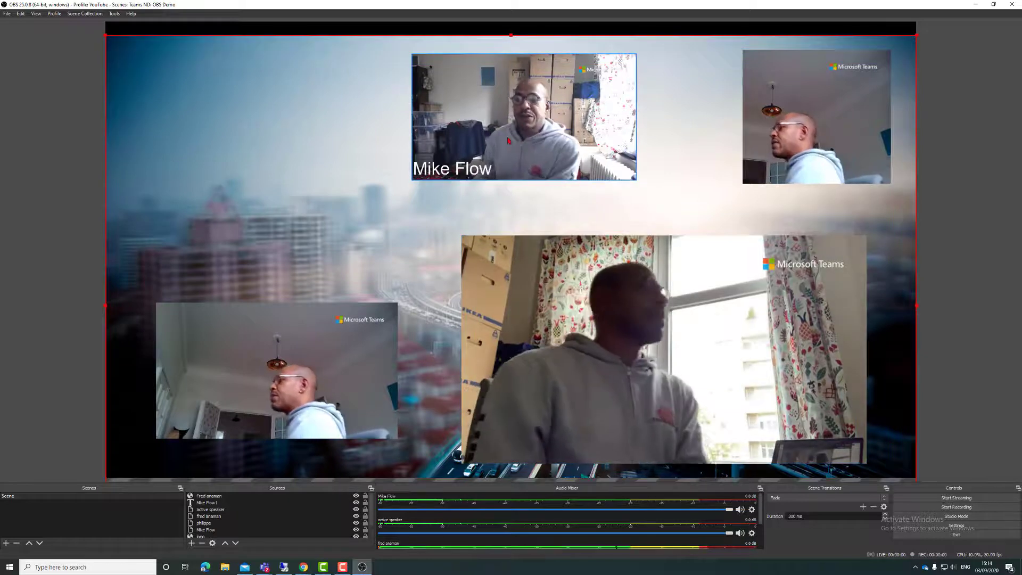
Step: Lower the top-centre webcam slightly and group it with its name caption text
mouse_move(533, 115)
left_mouse_down()
mouse_move(402, 109)
mouse_move(486, 178)
mouse_move(525, 154)
mouse_move(521, 104)
mouse_move(414, 97)
mouse_move(448, 154)
mouse_move(541, 117)
left_mouse_up()
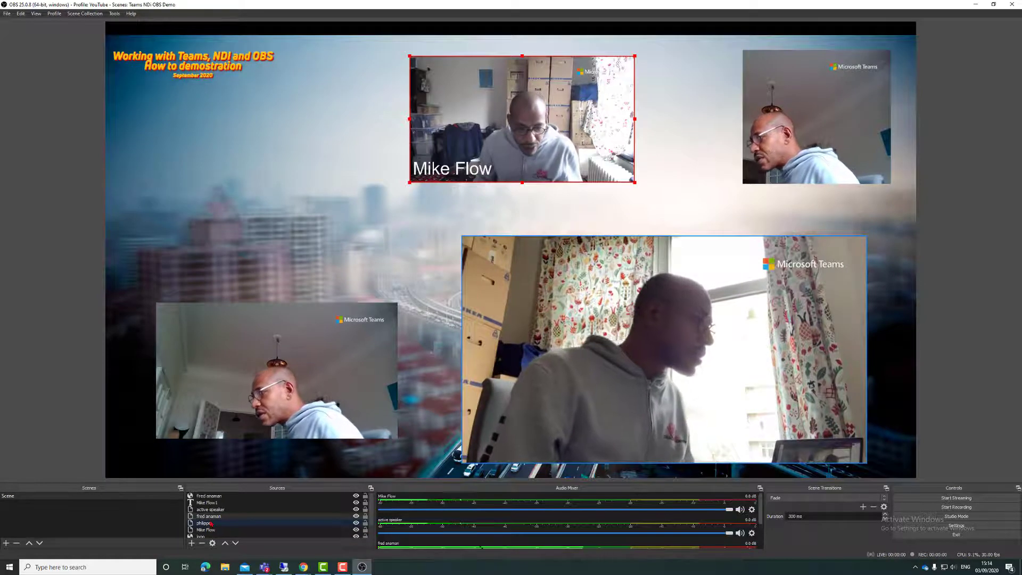
key("Up")
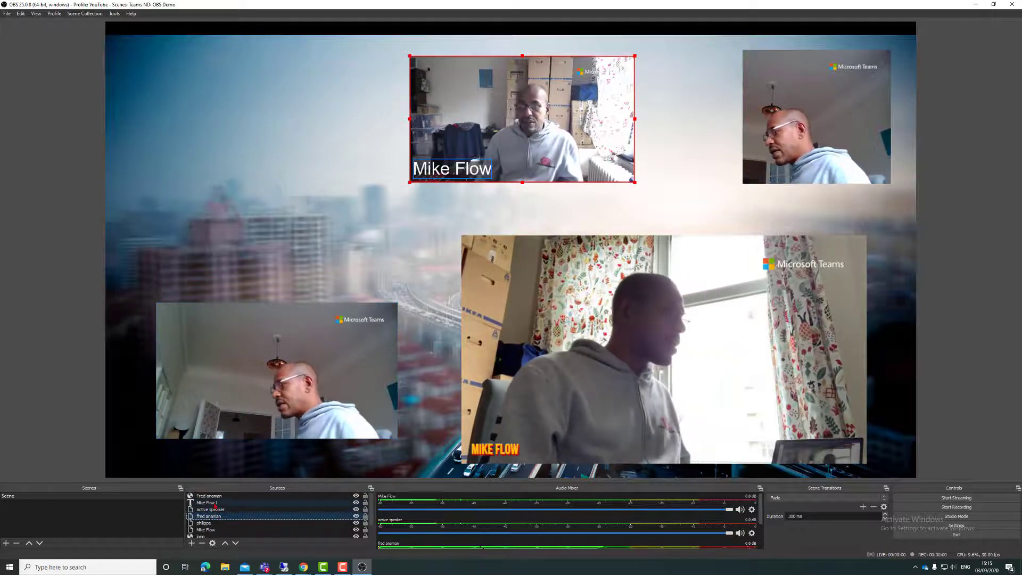
left_click(215, 504, "ctrl")
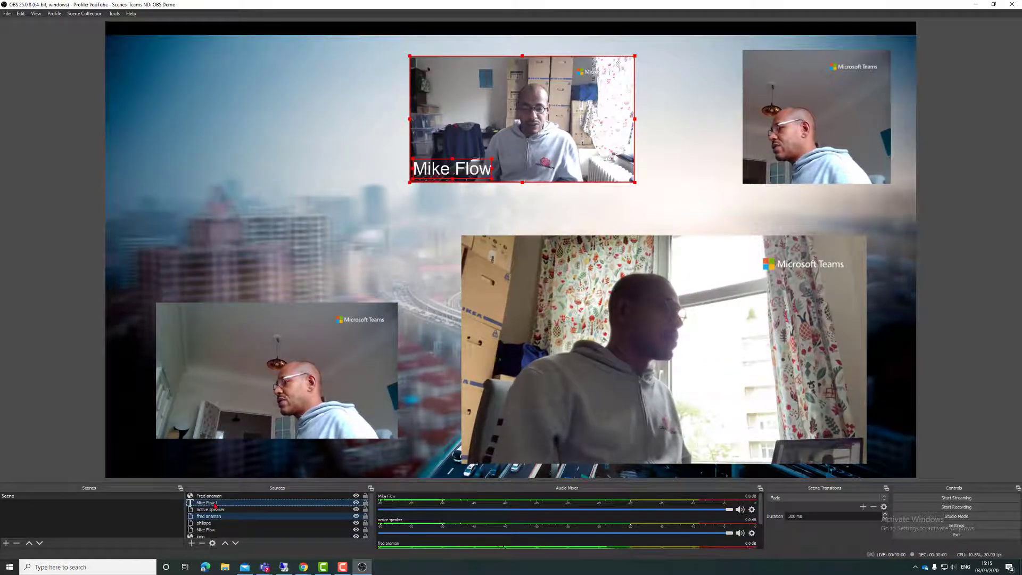
right_click(215, 504)
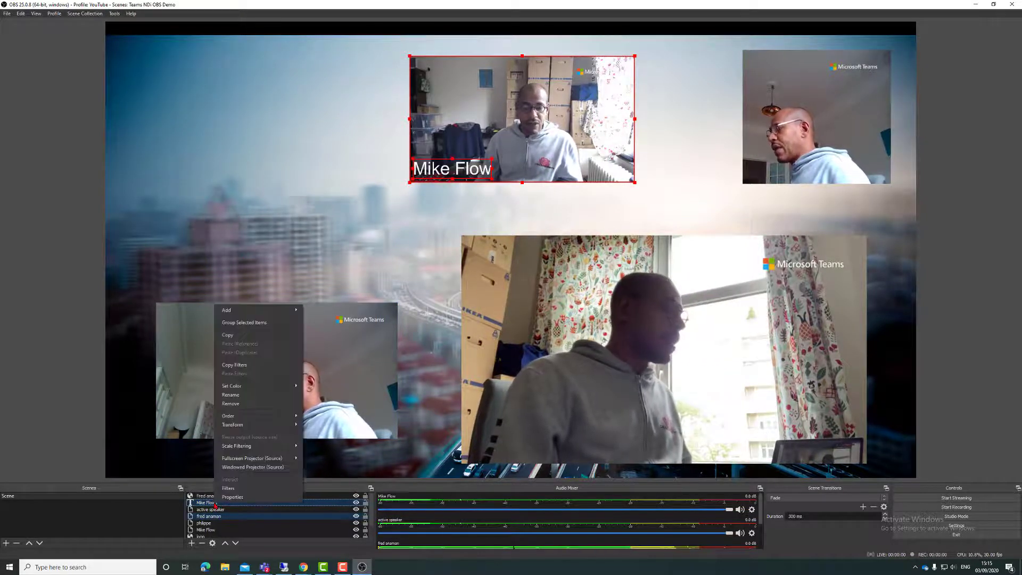
left_click(255, 323)
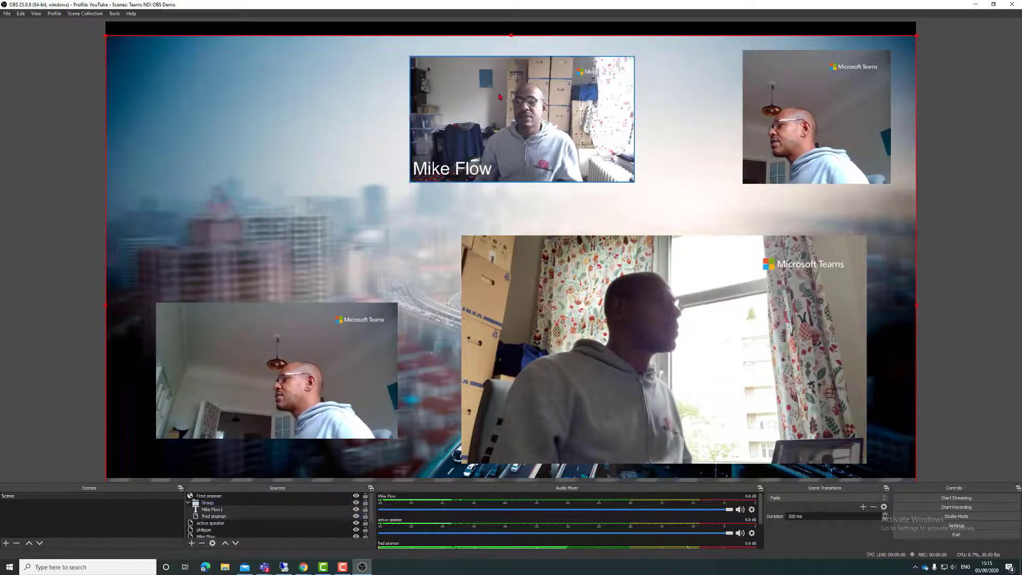
mouse_move(533, 121)
left_mouse_down()
mouse_move(403, 126)
mouse_move(565, 139)
mouse_move(556, 124)
mouse_move(527, 128)
left_mouse_up()
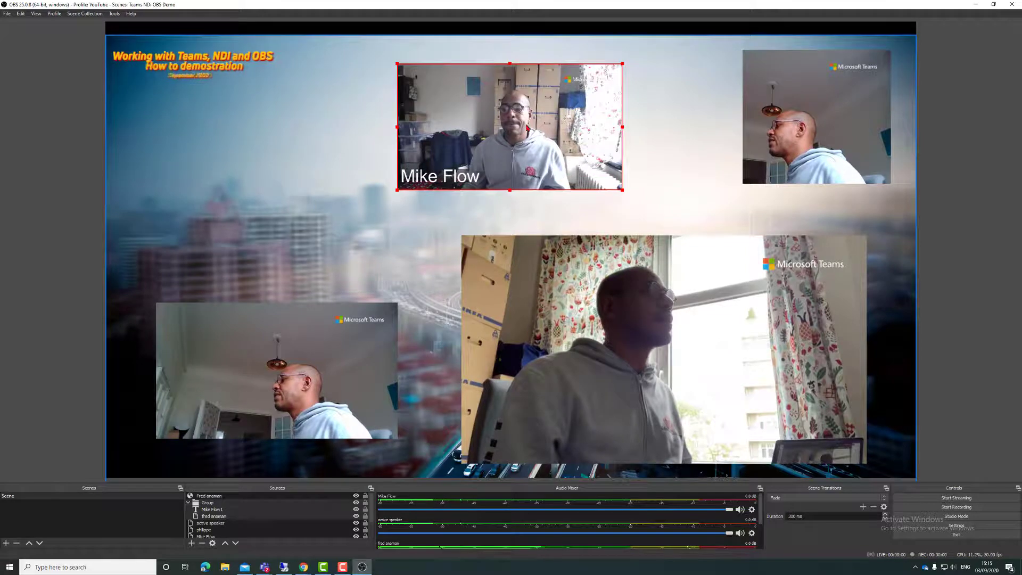
left_click(346, 198)
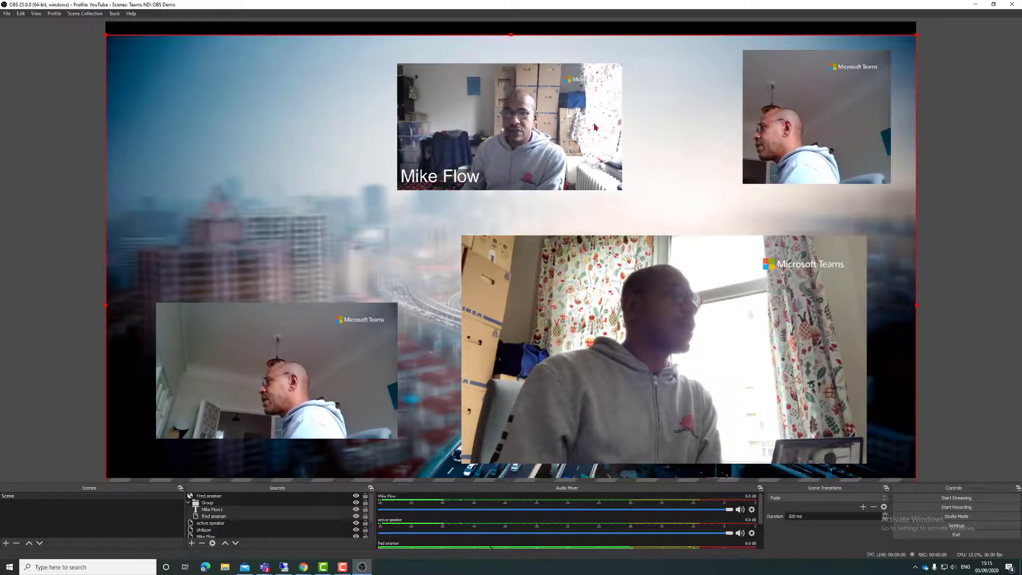
Step: Add a new scene called 'Active Speaker'
left_click(6, 544)
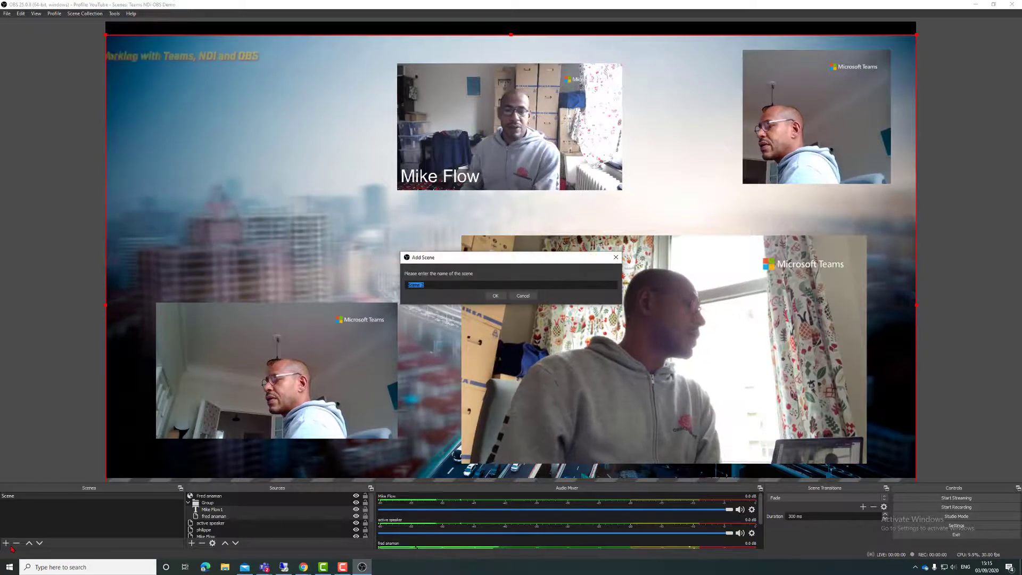
type("Acti")
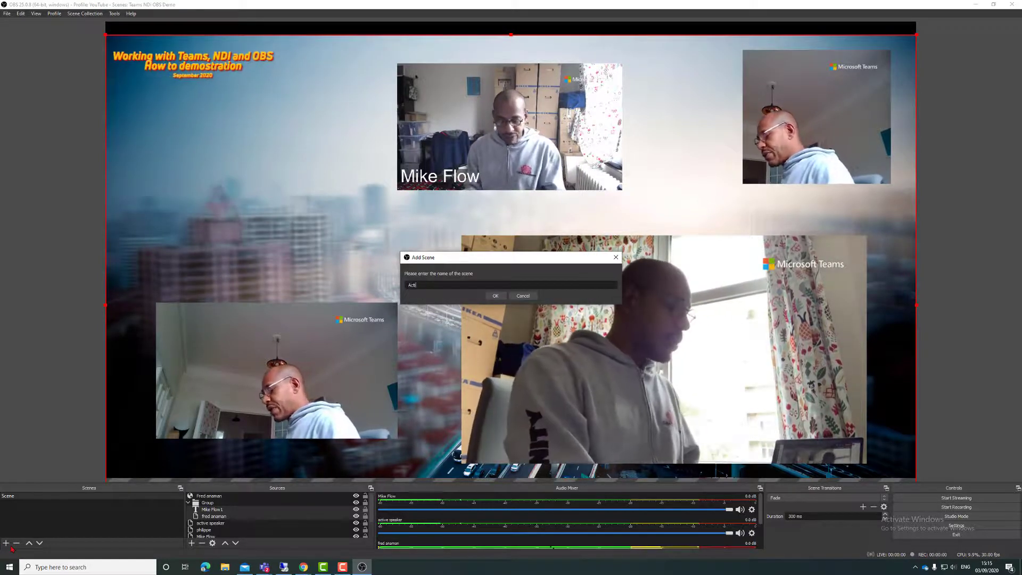
type("ve Speaker")
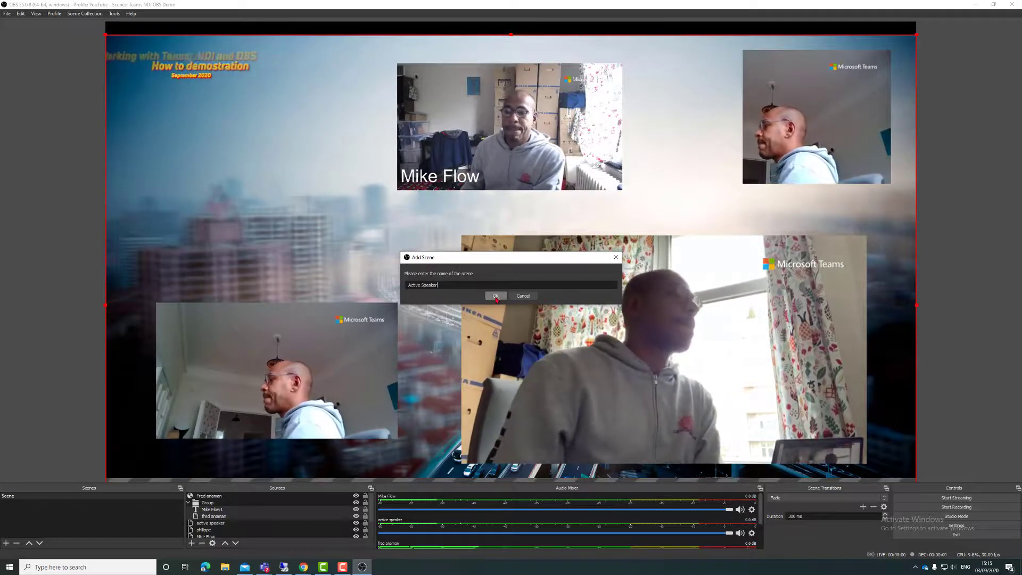
key("Return")
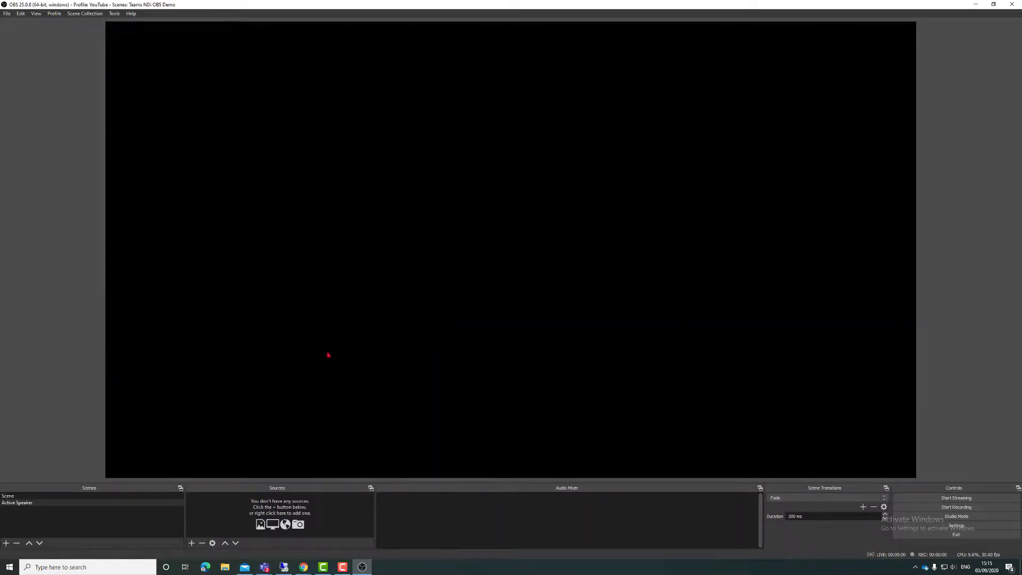
Step: Add the existing 'active speaker' NDI source and stretch it to fill the canvas
right_click(328, 354)
mouse_move(412, 406)
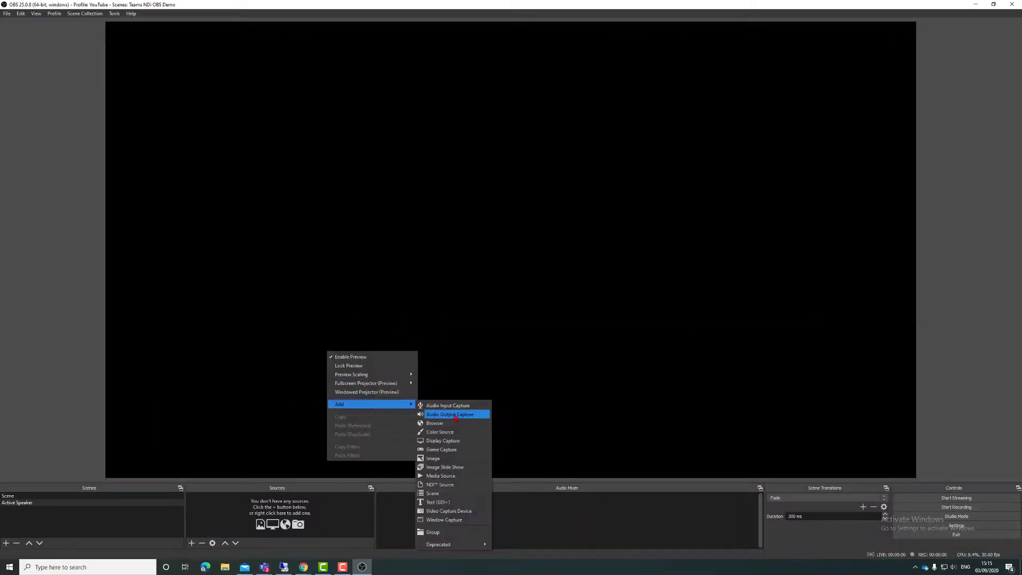
left_click(457, 485)
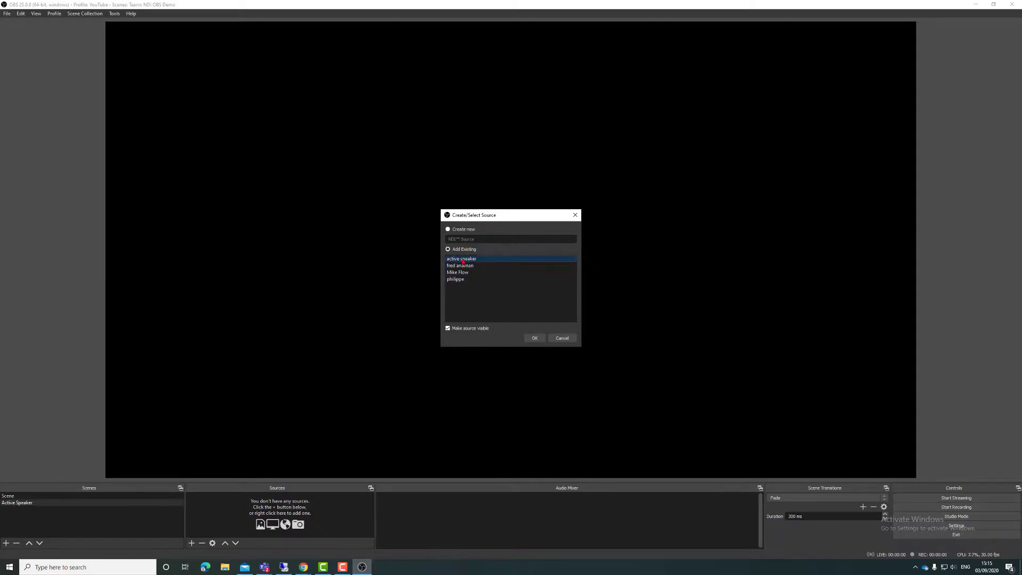
left_click(539, 341)
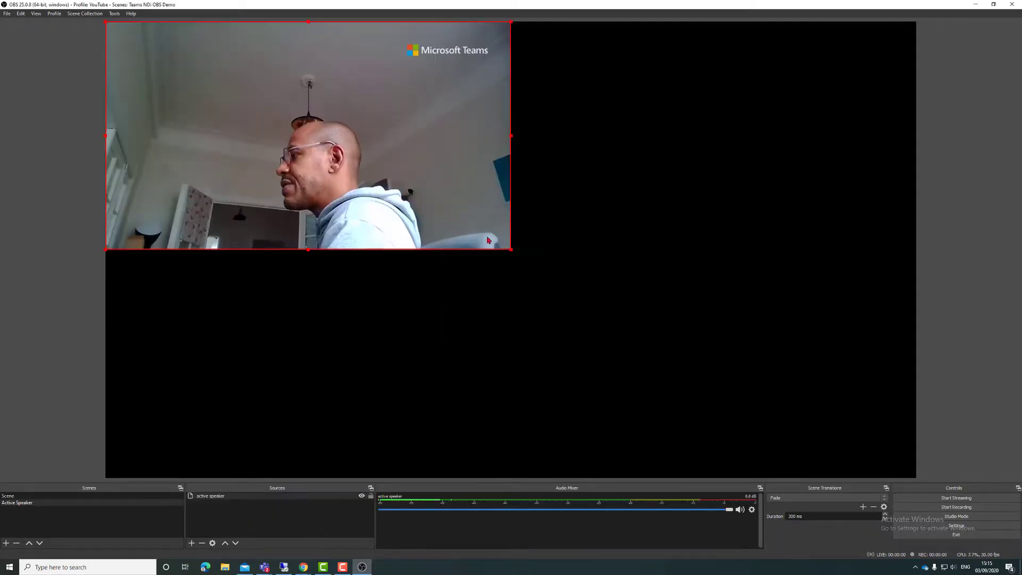
left_click_drag(512, 252, 864, 478)
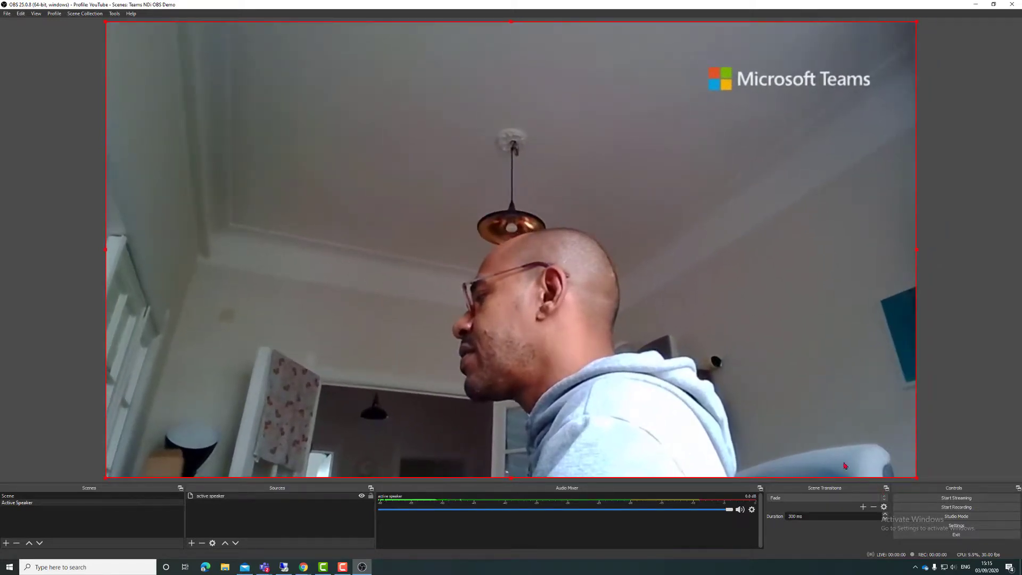
Step: Toggle between the two scenes, ending on the original multi-video Scene
left_click(17, 503)
left_click(18, 502)
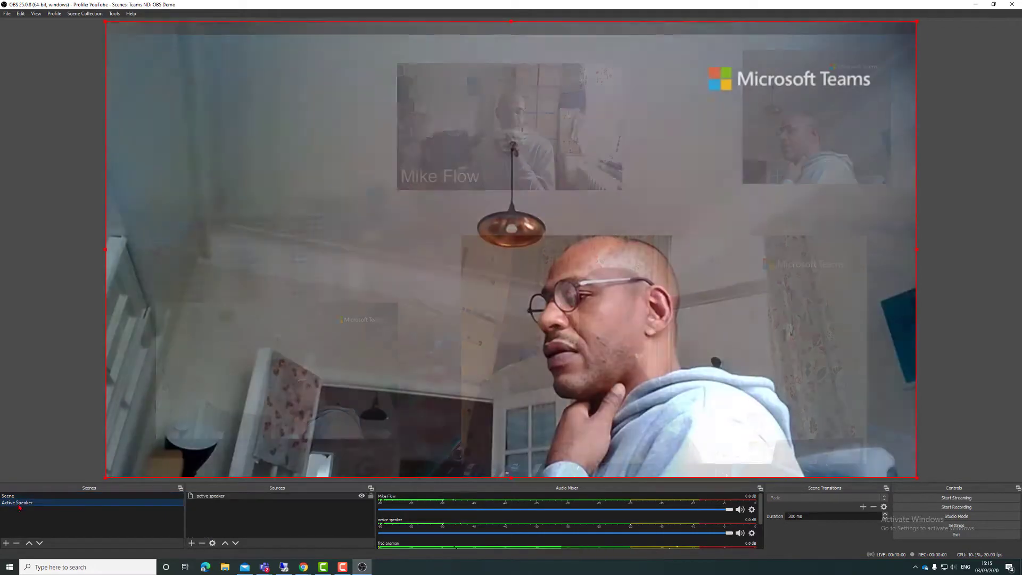
left_click(16, 496)
left_click(22, 502)
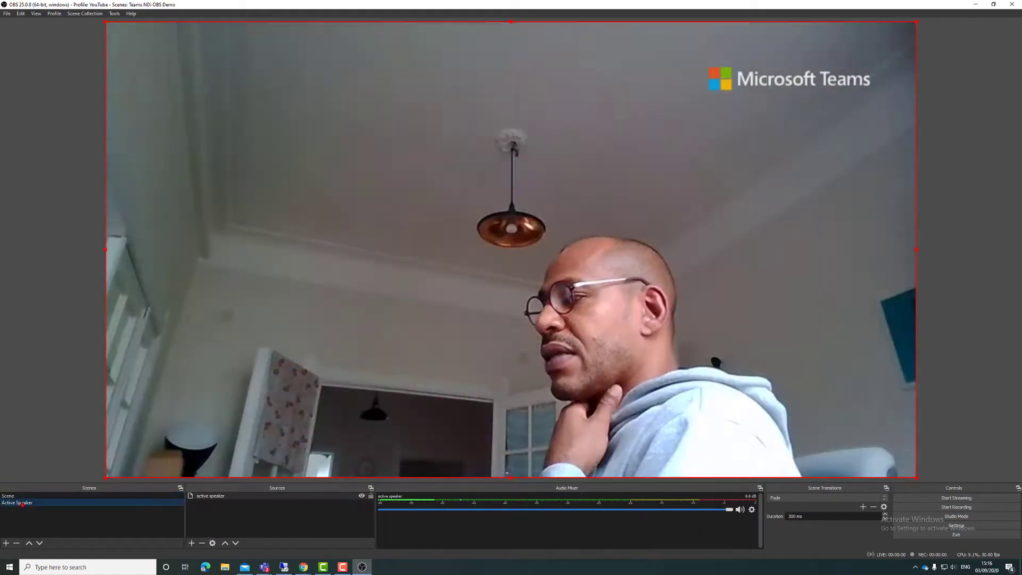
left_click(28, 496)
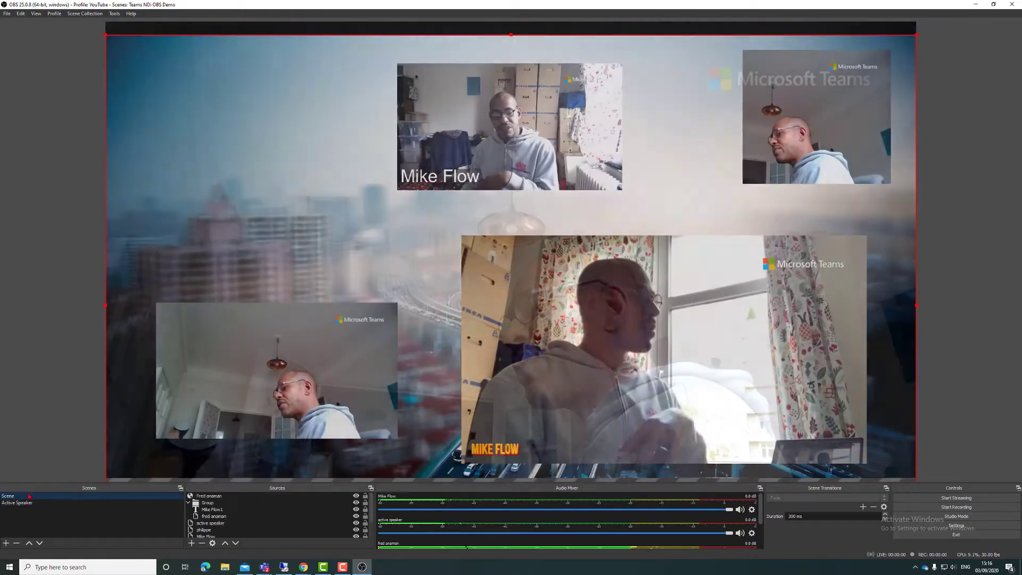